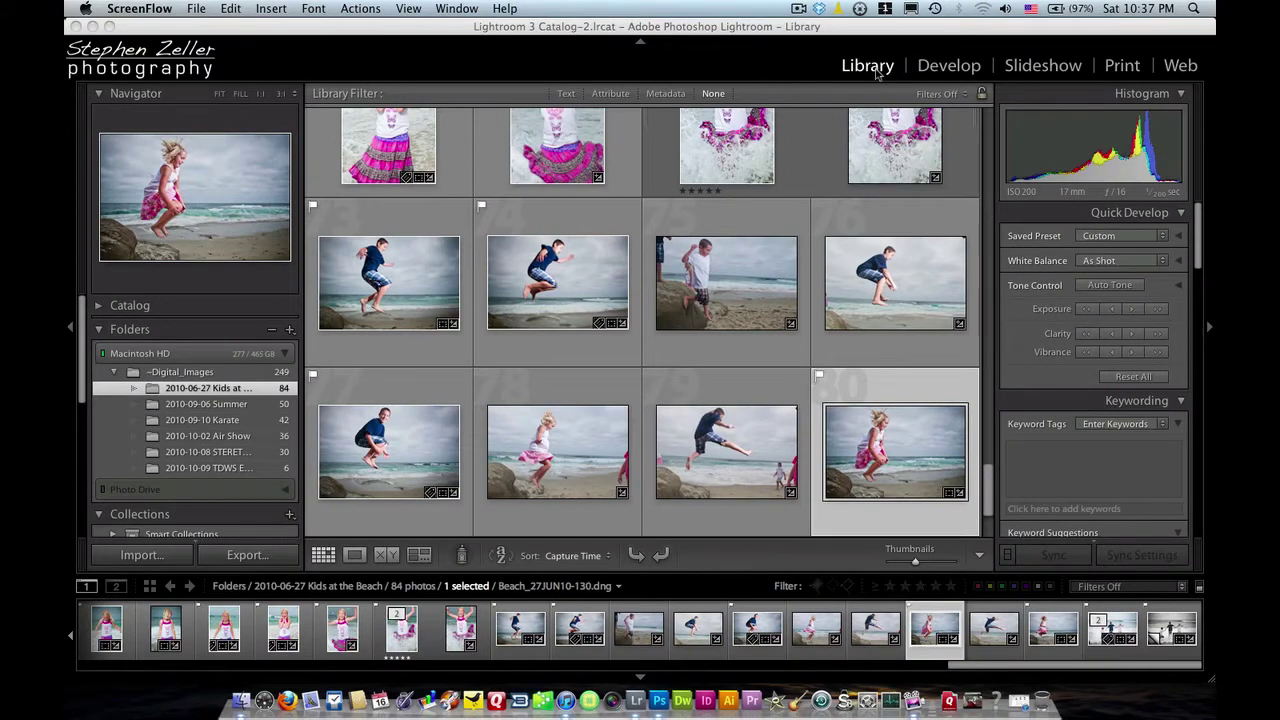
Bring the Lightroom 3 window to the front
left_click(431, 29)
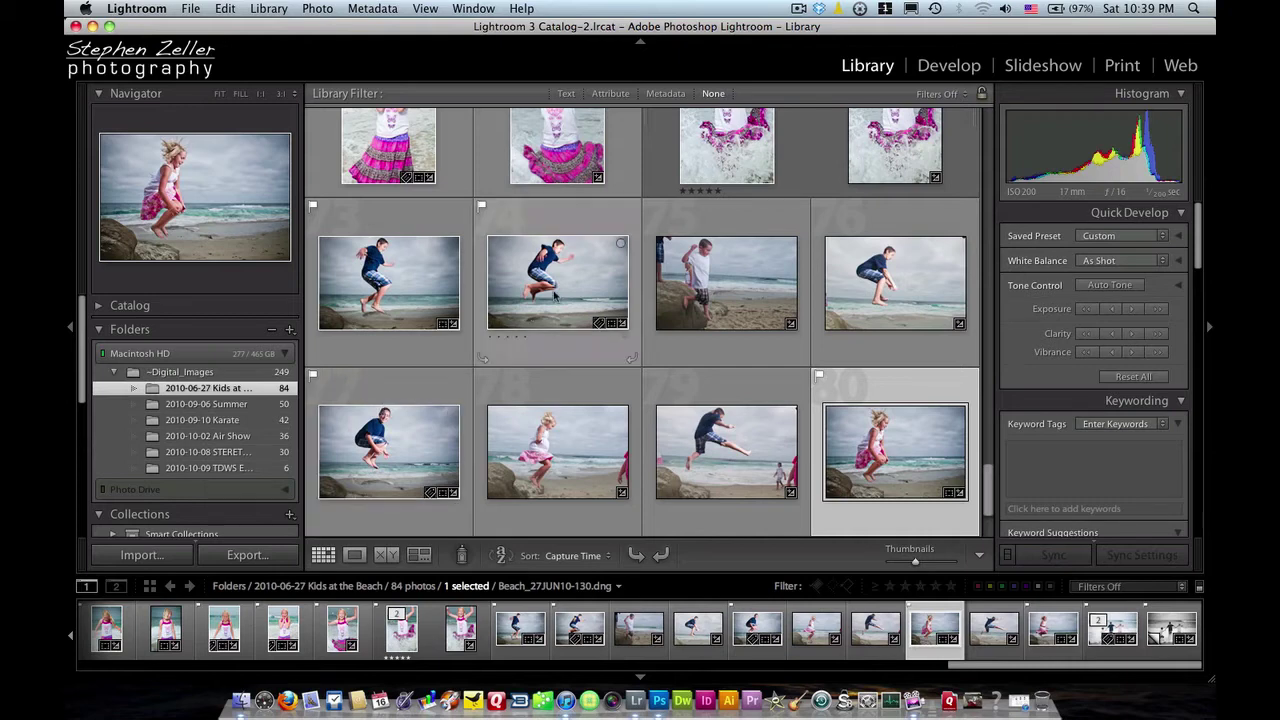
Open the jumping-girl photo in Develop, review the Basic through Camera Calibration panels, then pick the adjustment brush
left_click(948, 66)
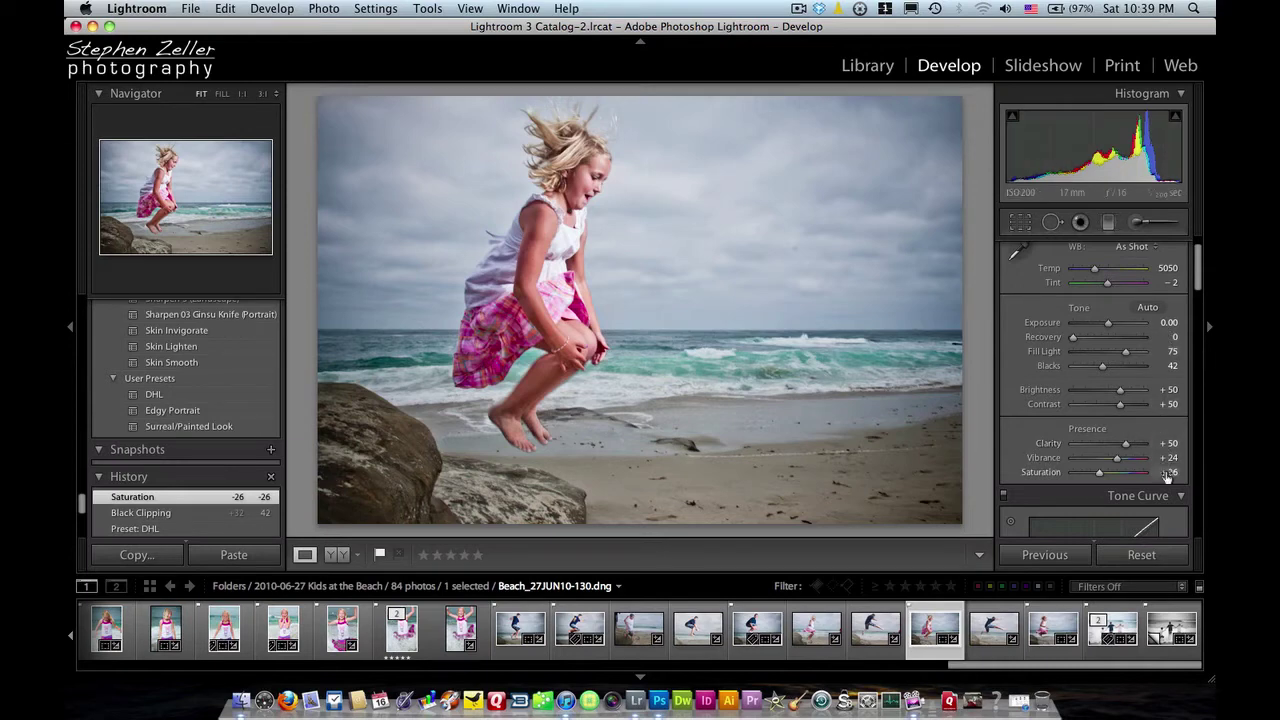
scroll(1166, 478, "down", 8)
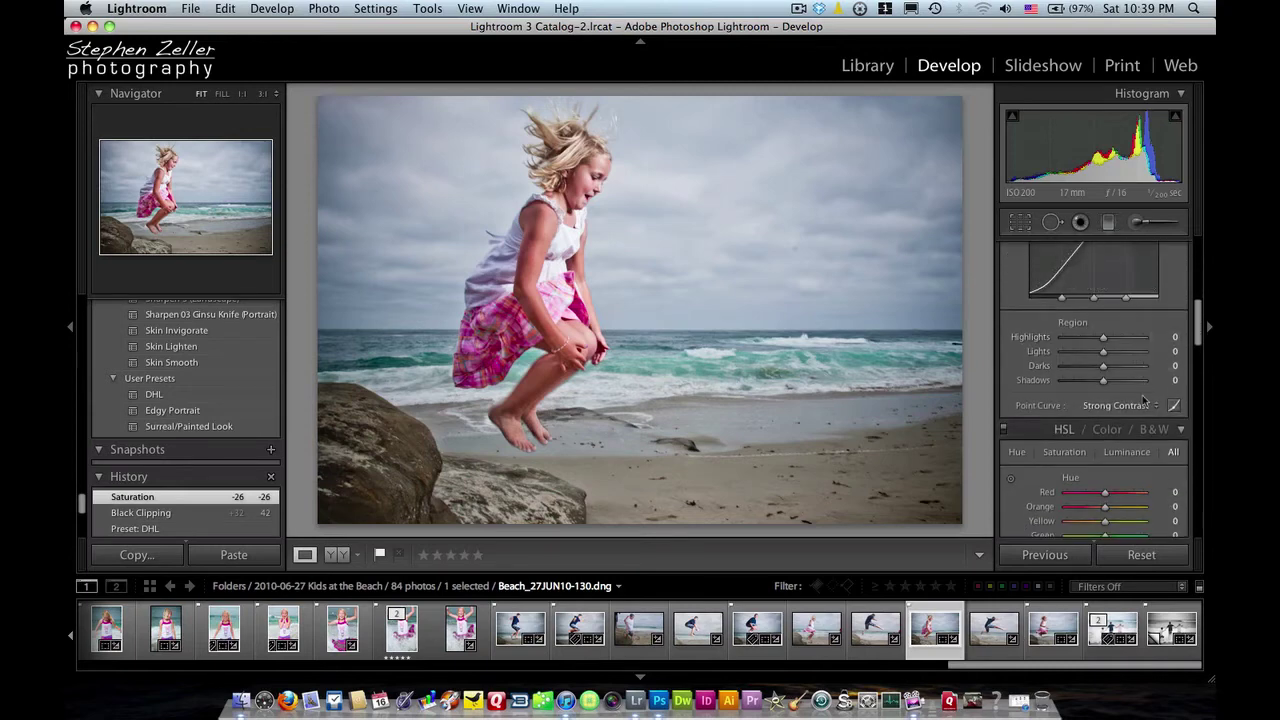
scroll(1144, 401, "down", 6)
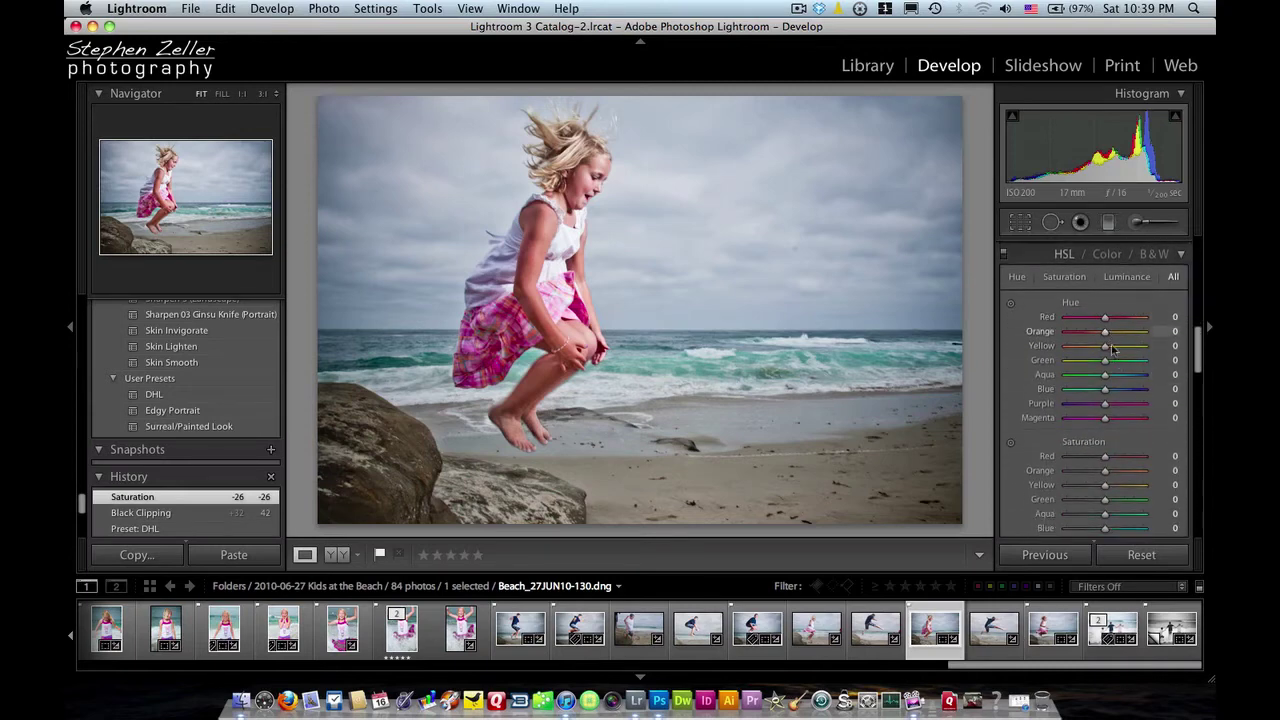
scroll(1120, 380, "down", 9)
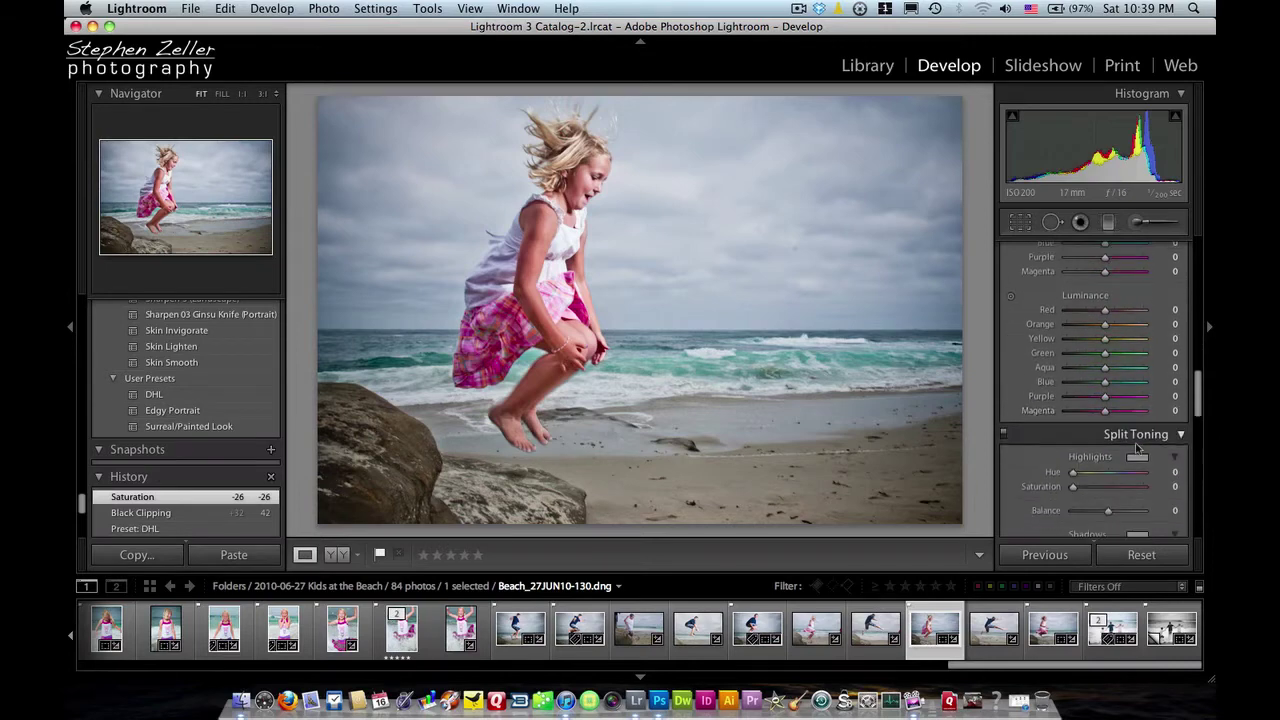
scroll(1132, 440, "down", 4)
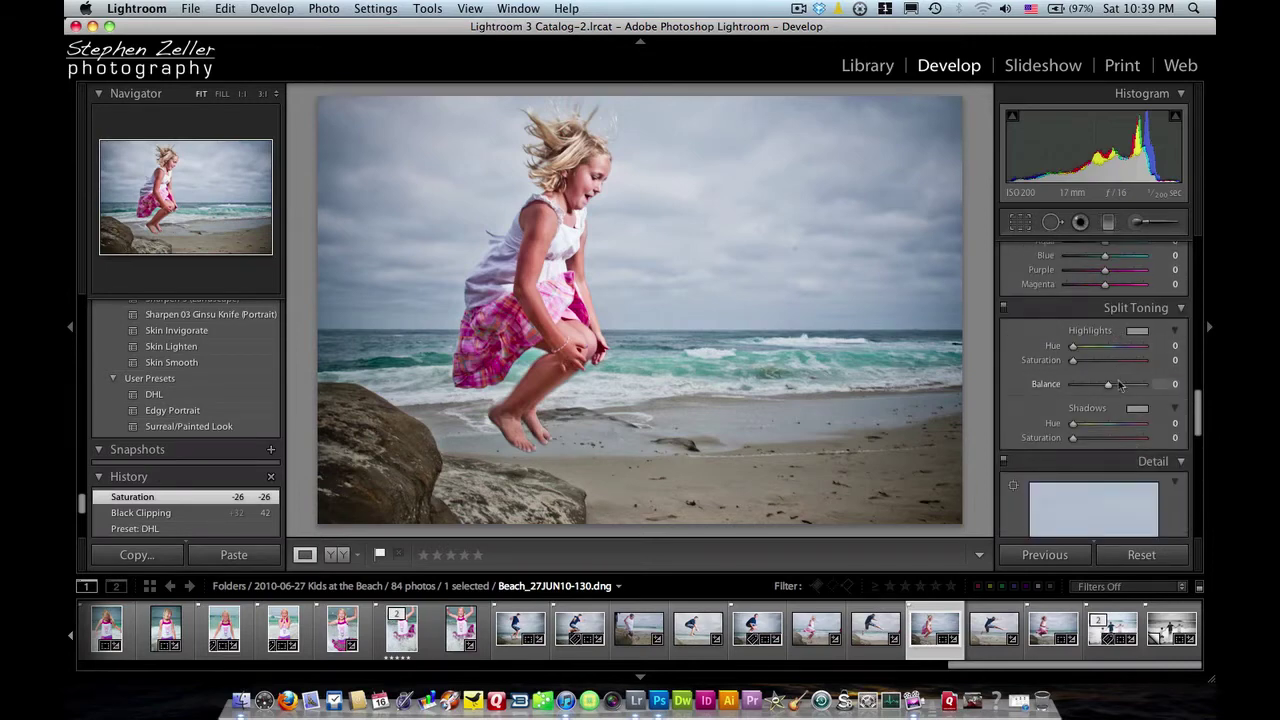
scroll(1120, 385, "down", 5)
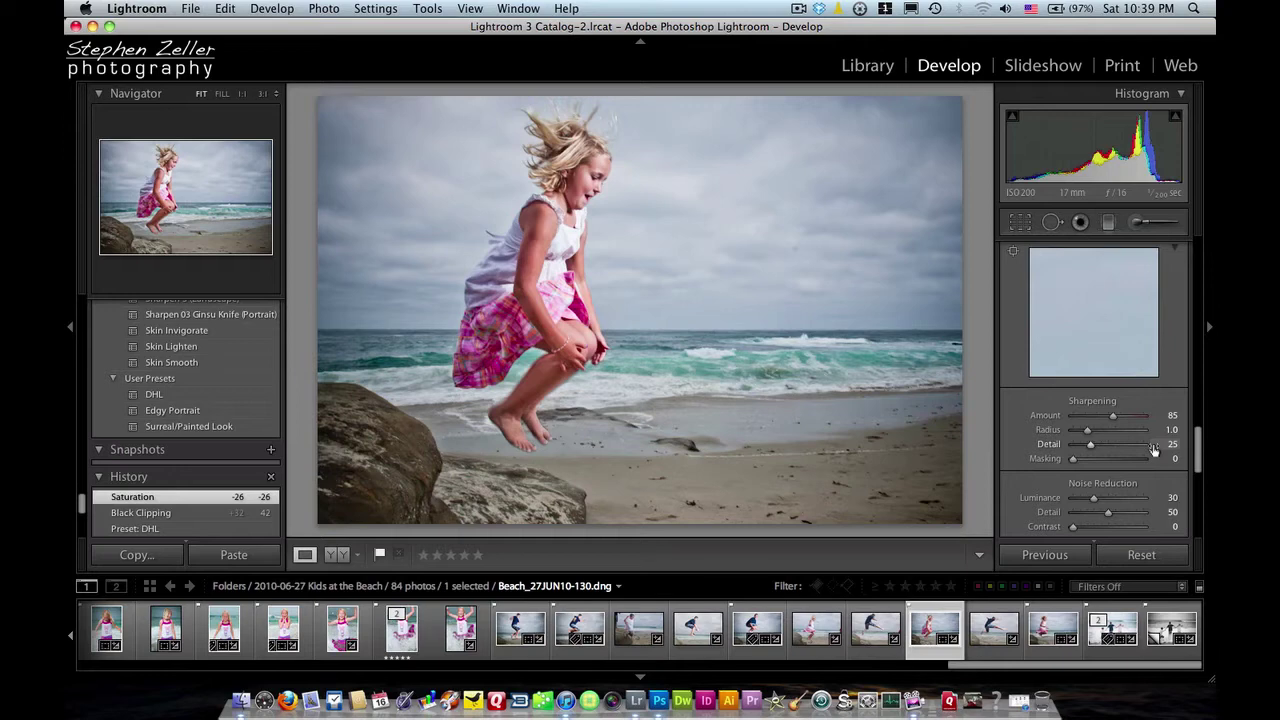
scroll(1150, 440, "down", 5)
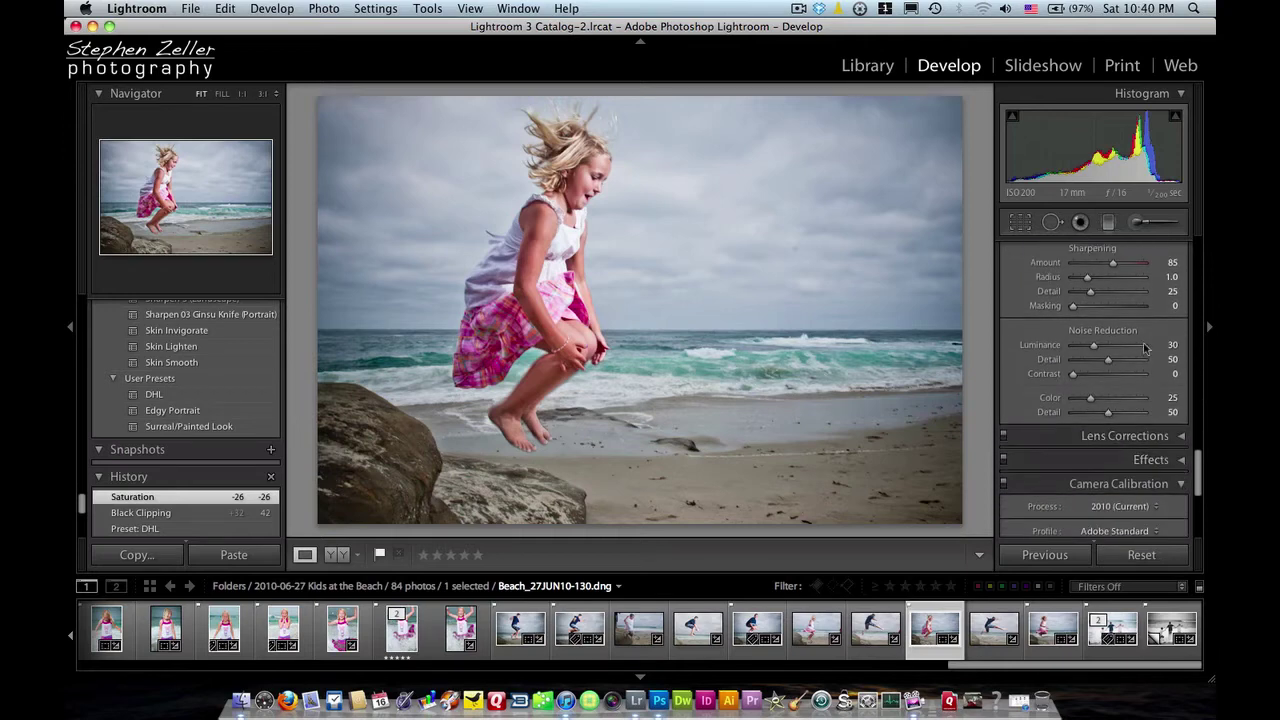
scroll(1145, 345, "down", 5)
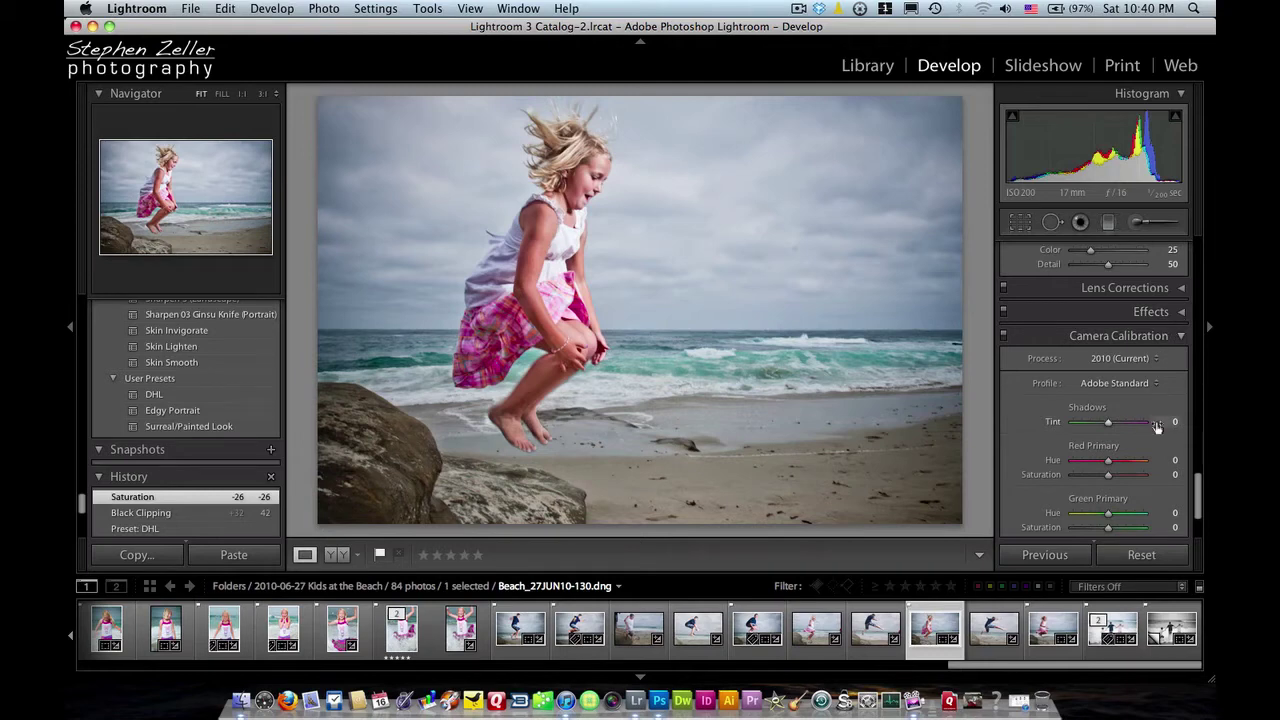
scroll(1157, 430, "down", 2)
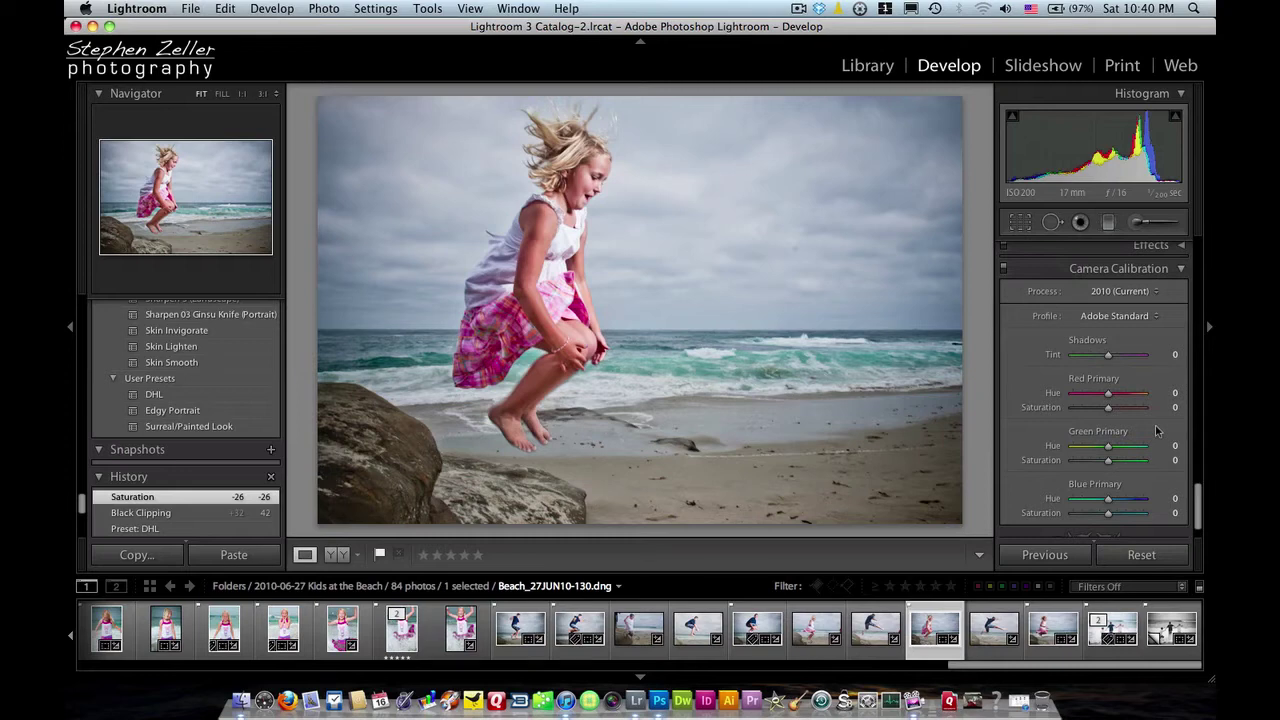
scroll(1157, 430, "up", 20)
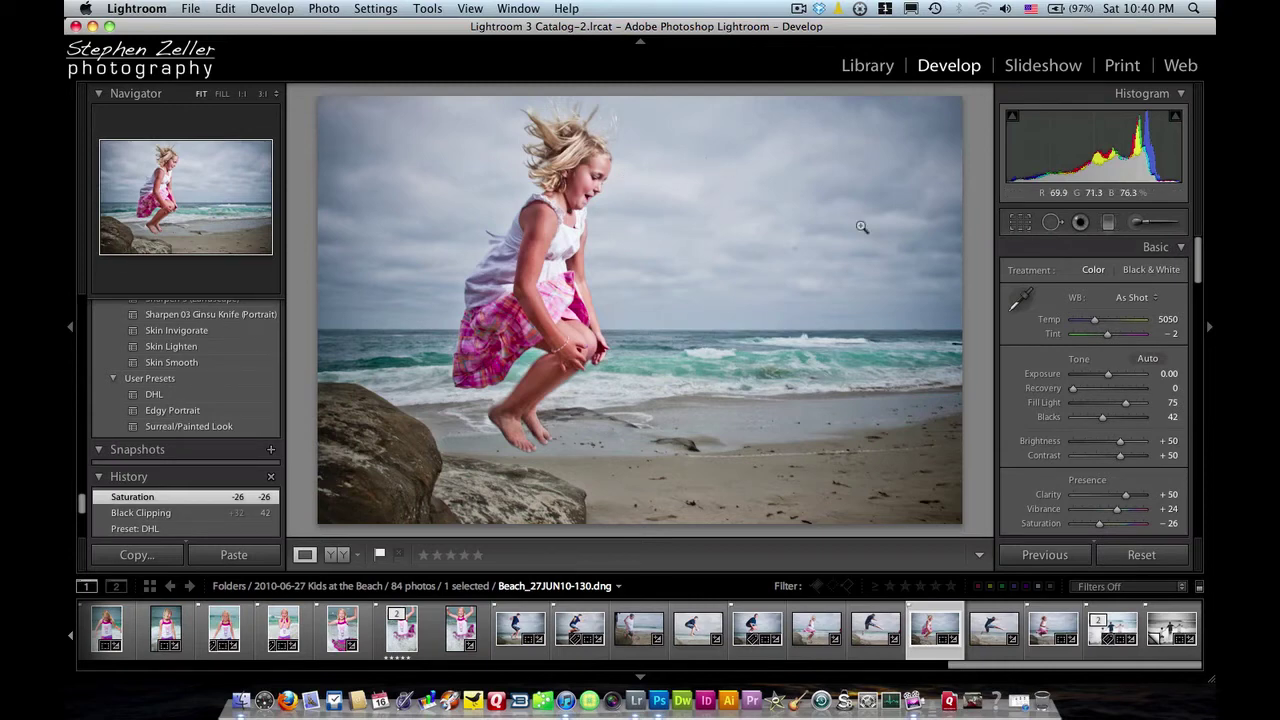
key("k")
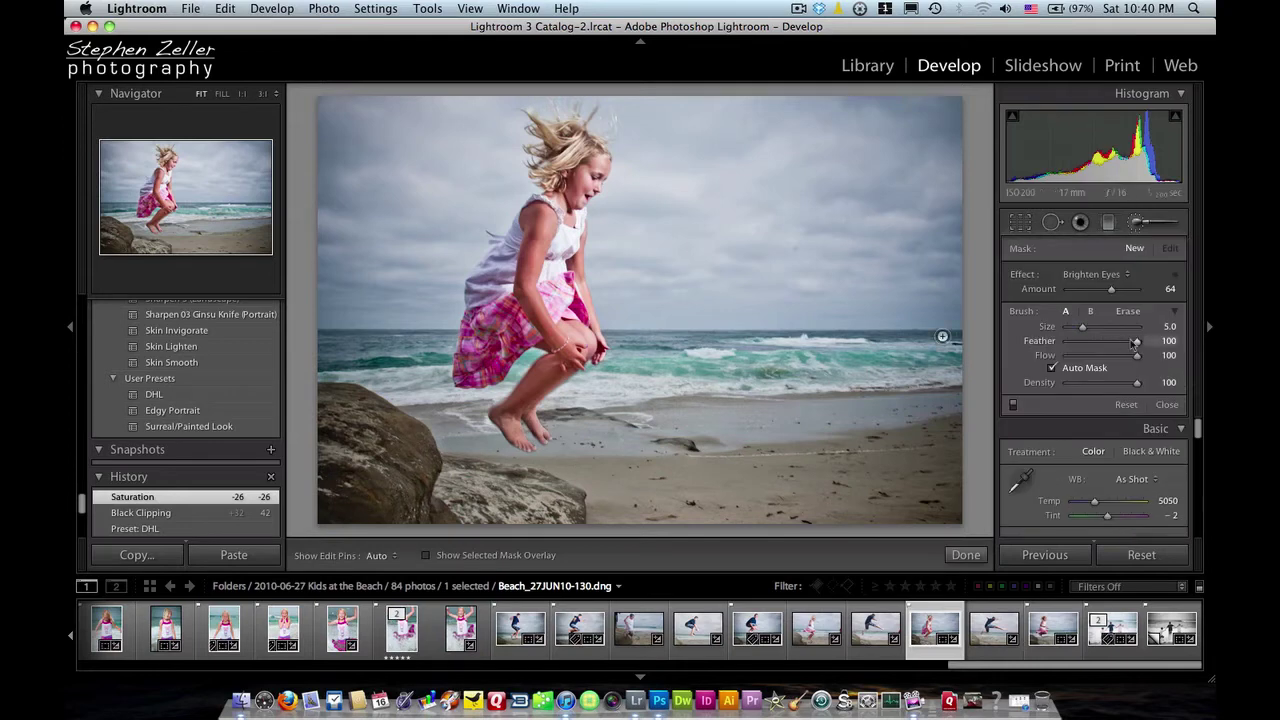
left_click(1095, 274)
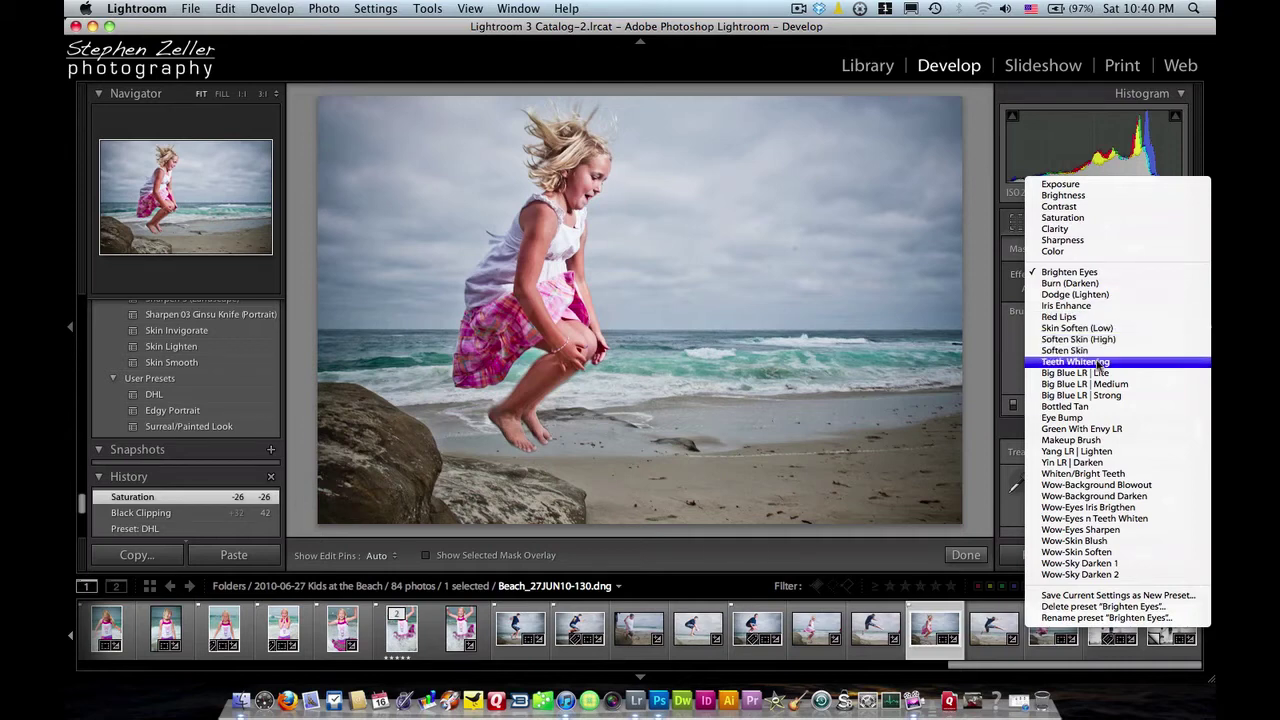
left_click(1060, 97)
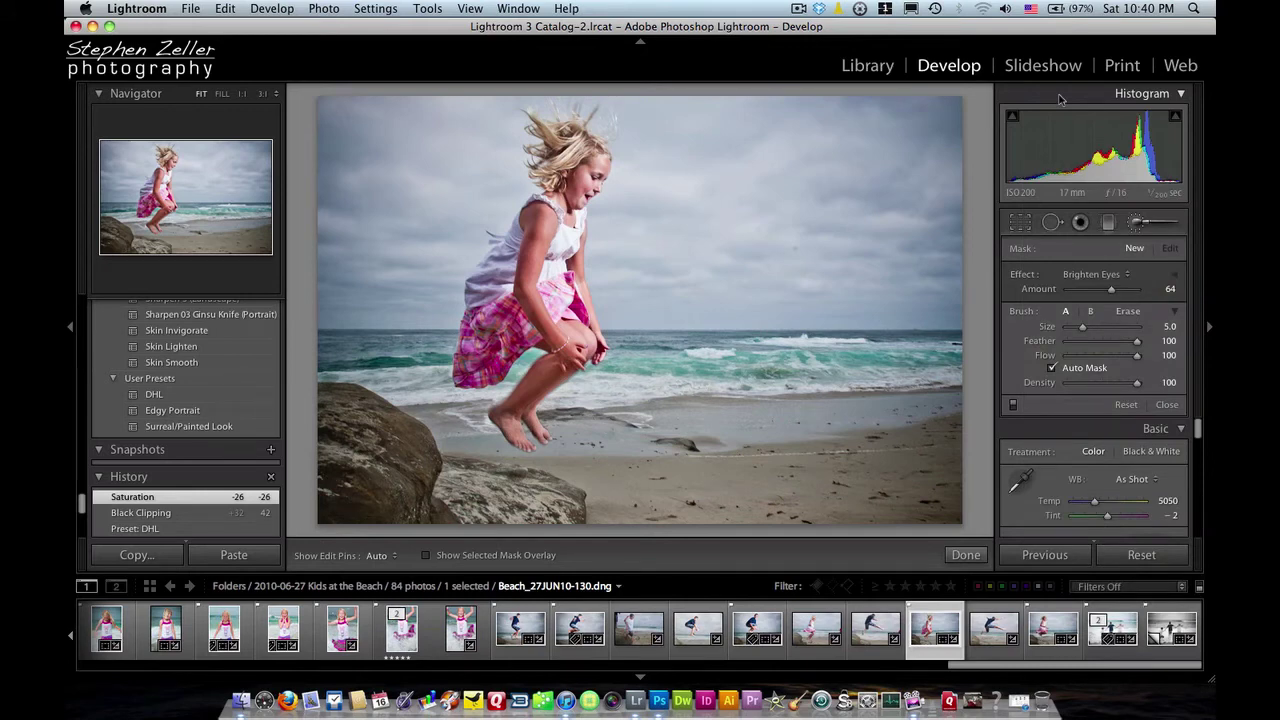
key("k")
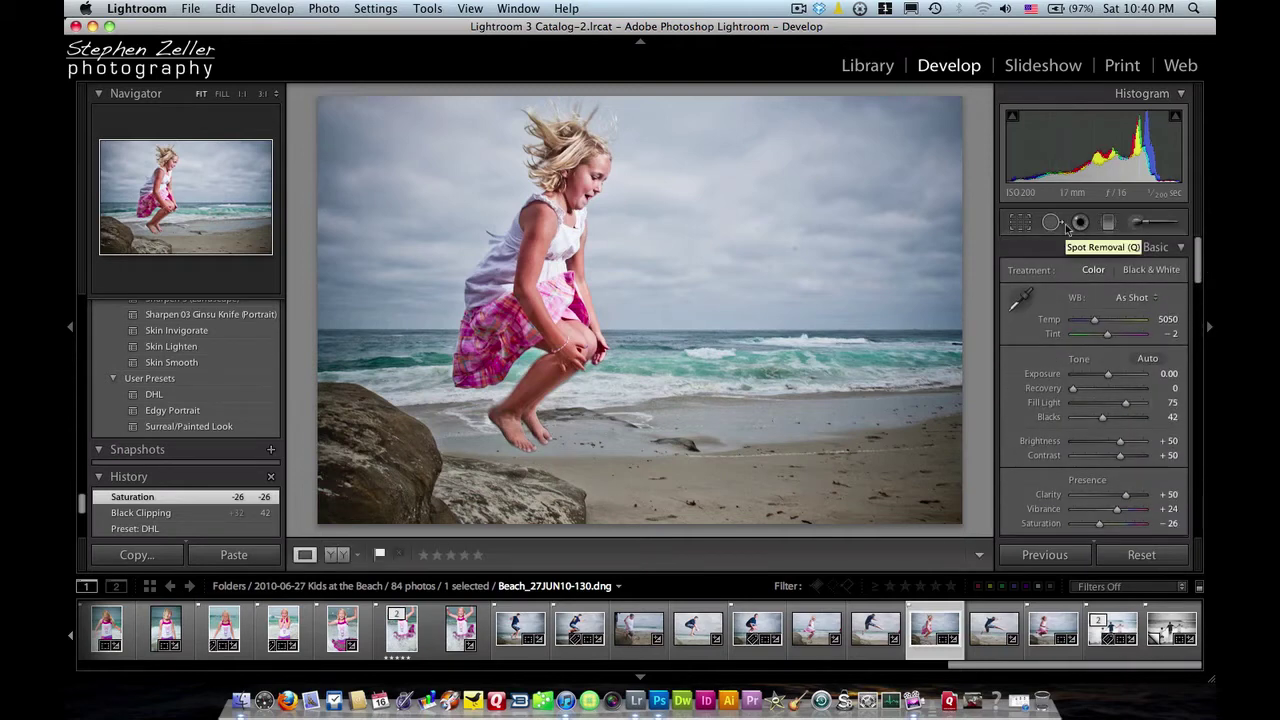
Switch to Slideshow and review the Options, Overlays, Backdrop, Titles and Playback panels
left_click(1048, 66)
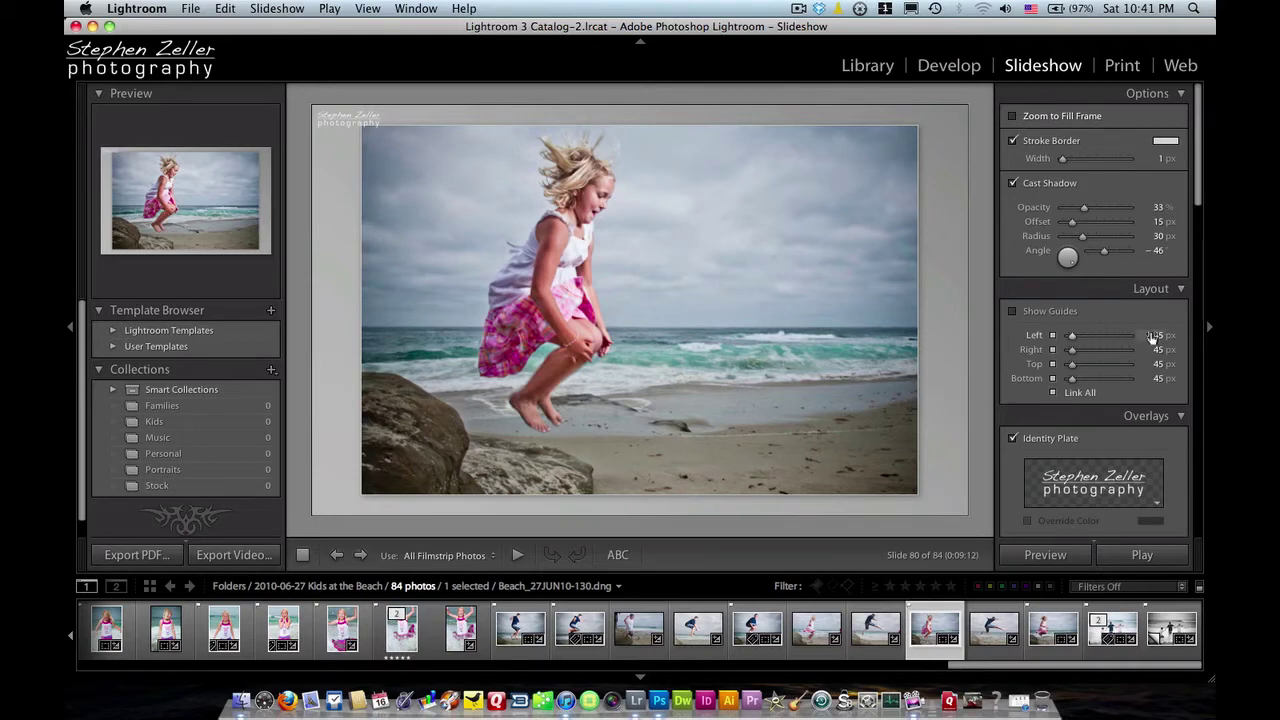
scroll(1151, 338, "down", 10)
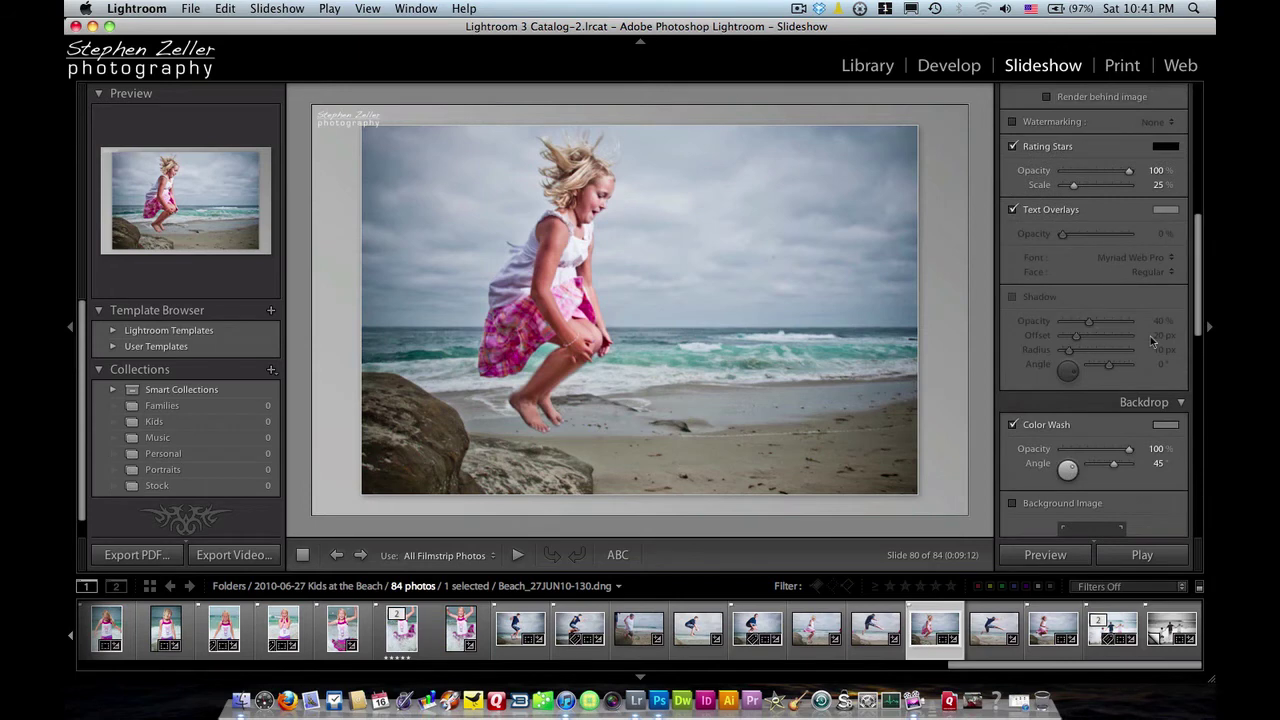
scroll(1151, 341, "down", 10)
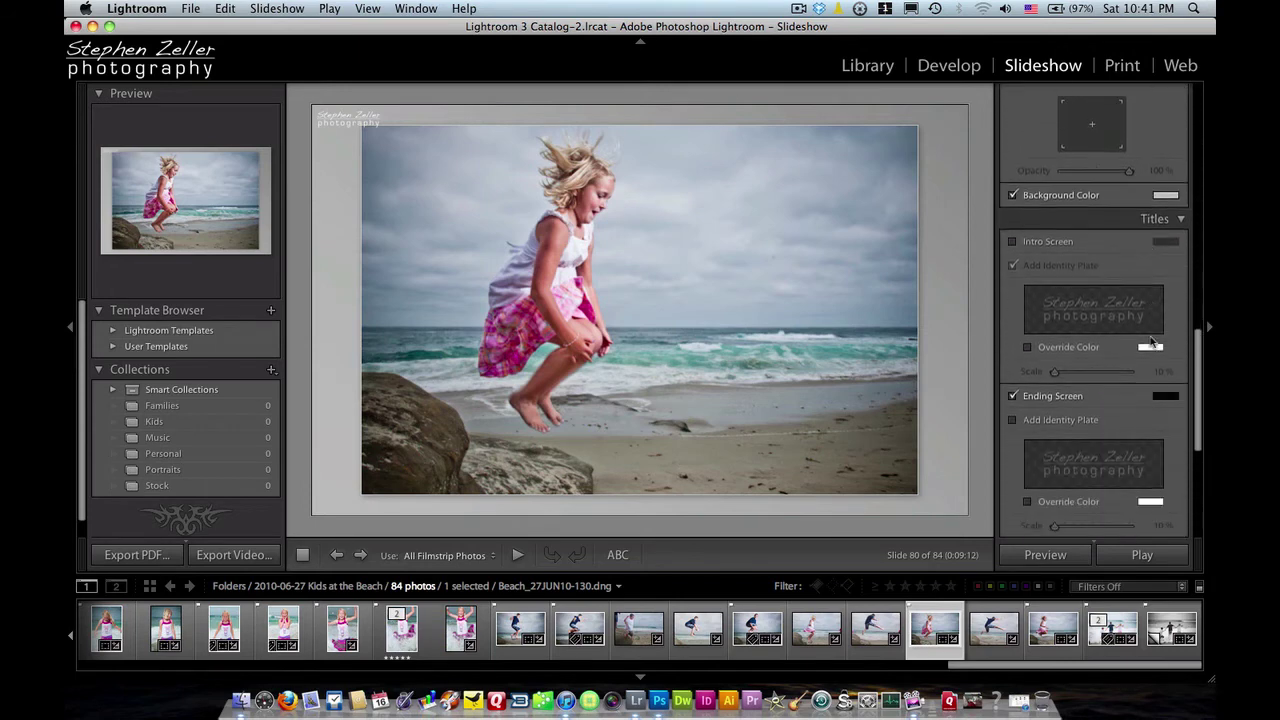
scroll(1151, 343, "down", 8)
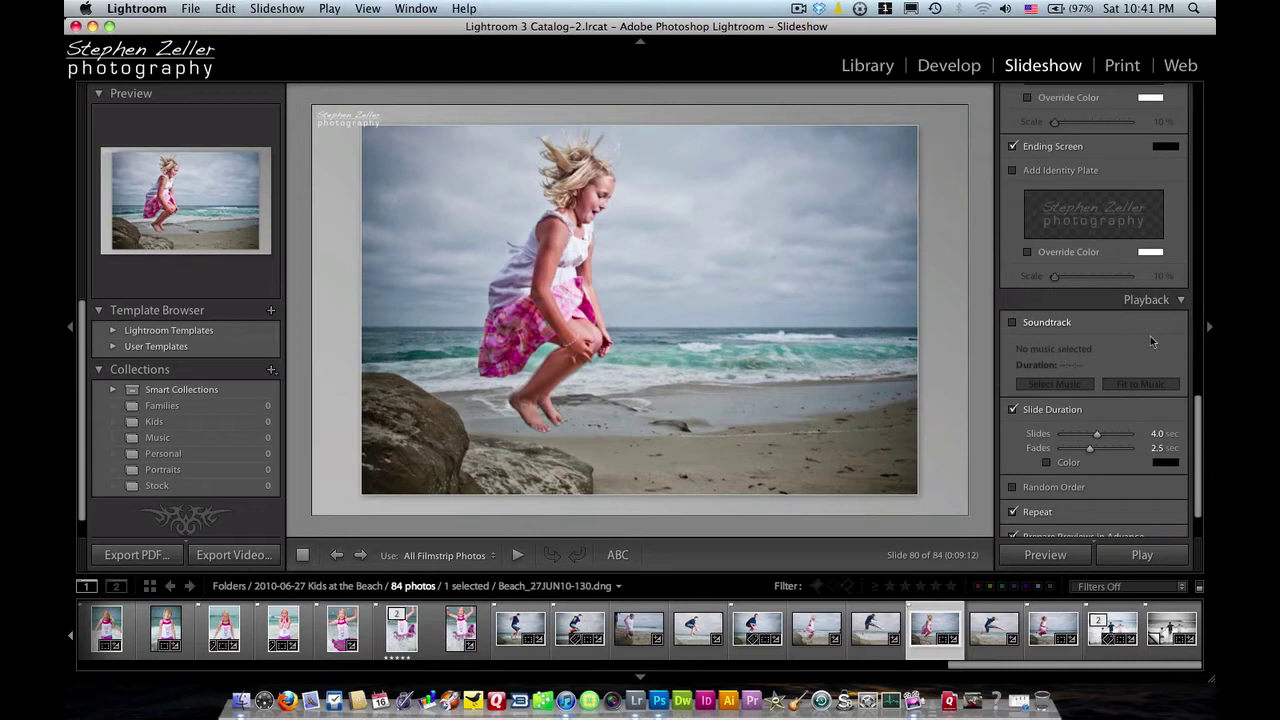
scroll(1151, 342, "down", 3)
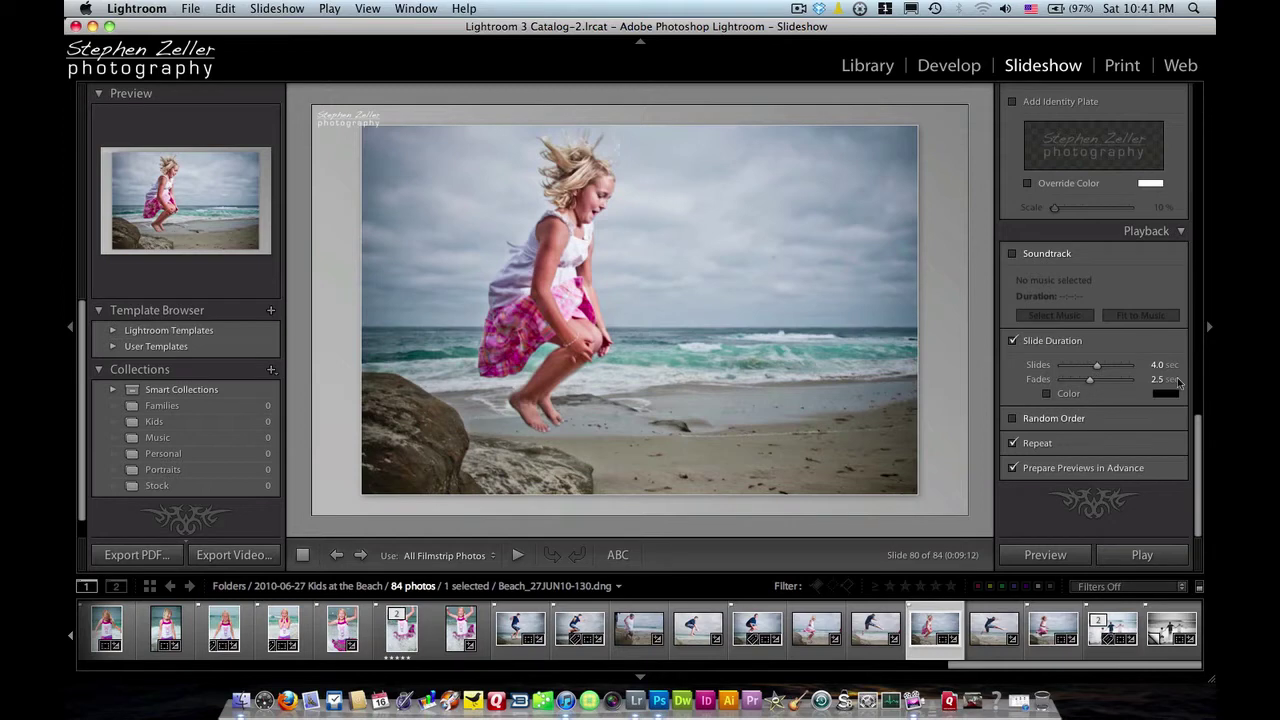
scroll(1178, 381, "up", 10)
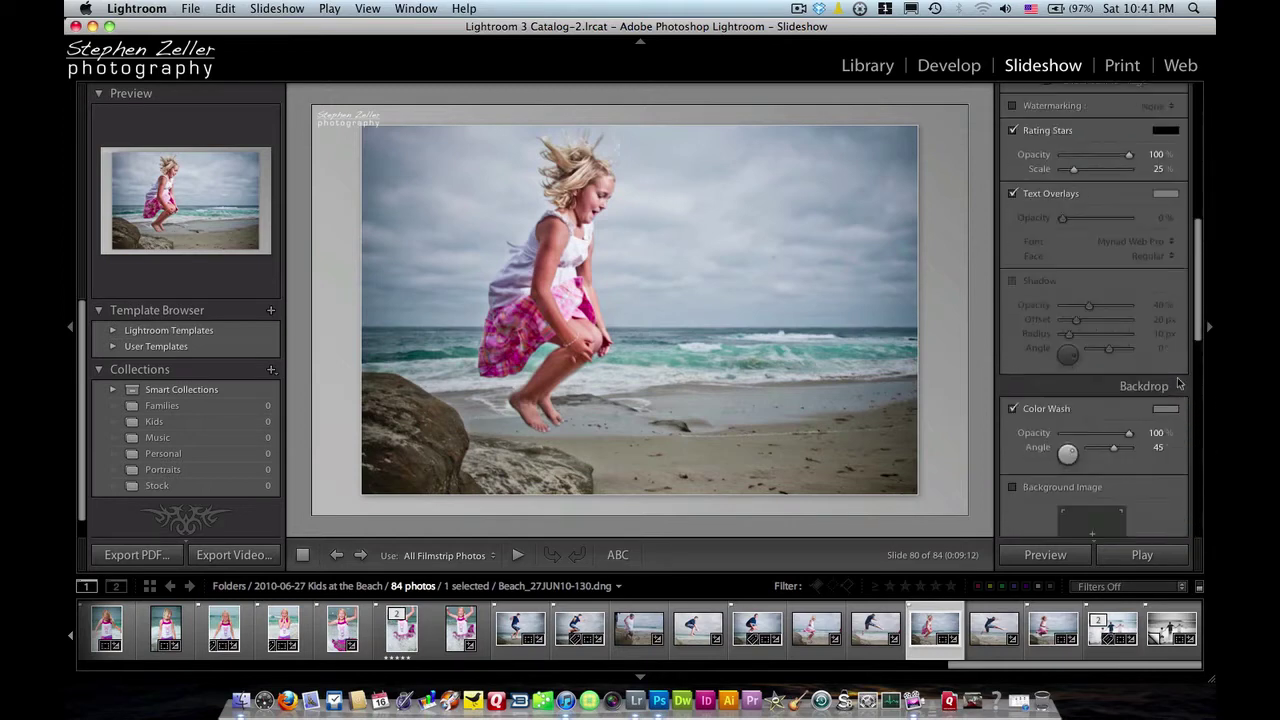
left_click(1114, 68)
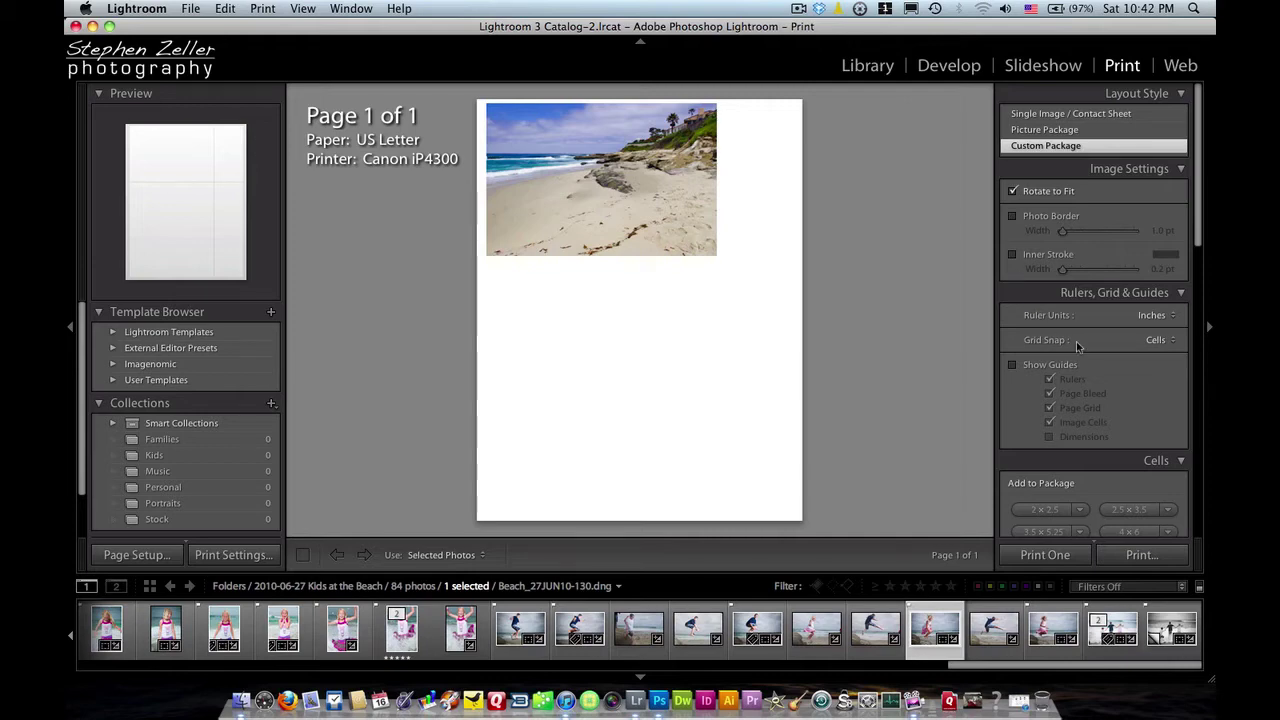
scroll(1077, 346, "down", 3)
scroll(1077, 346, "down", 2)
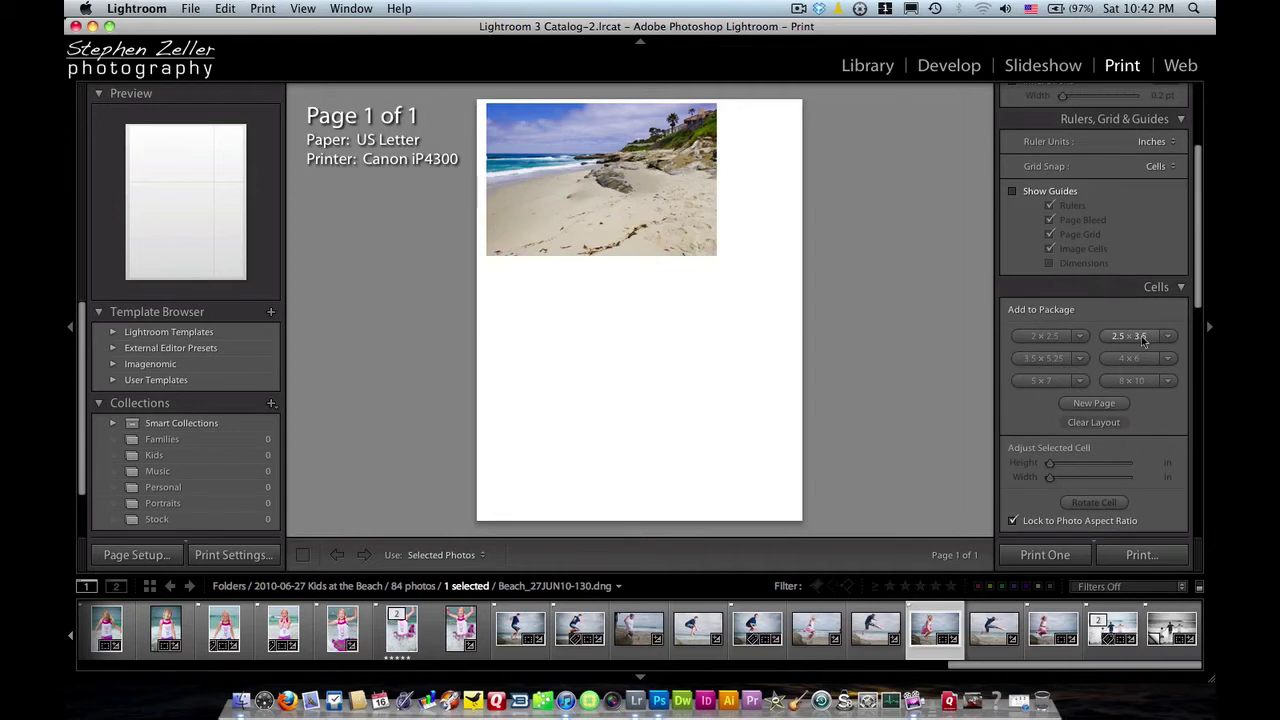
scroll(1143, 341, "down", 7)
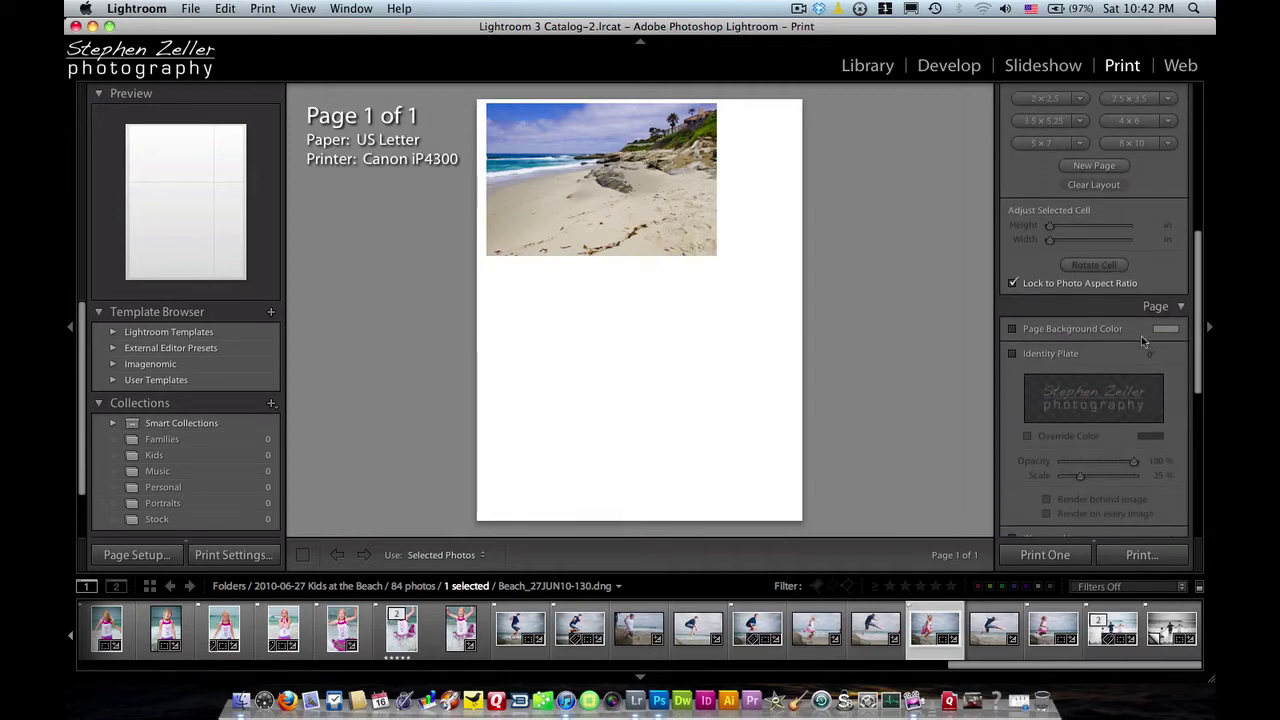
scroll(1141, 336, "down", 10)
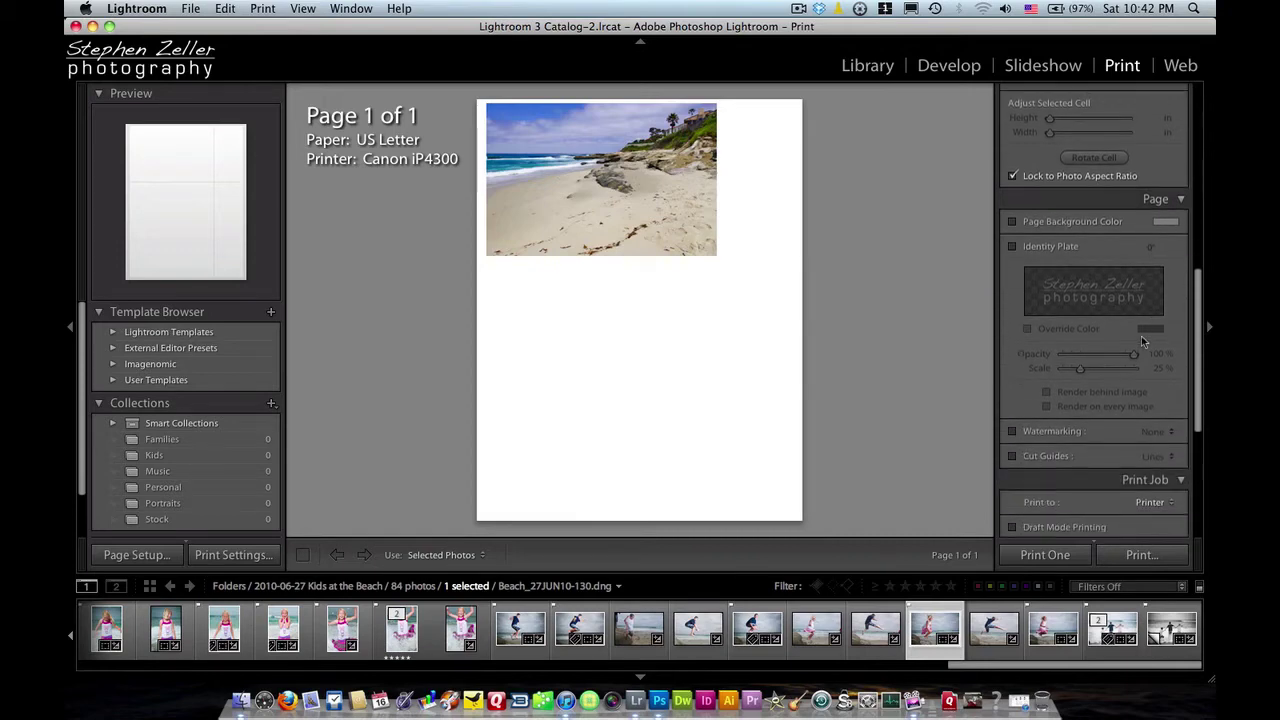
scroll(1140, 335, "up", 5)
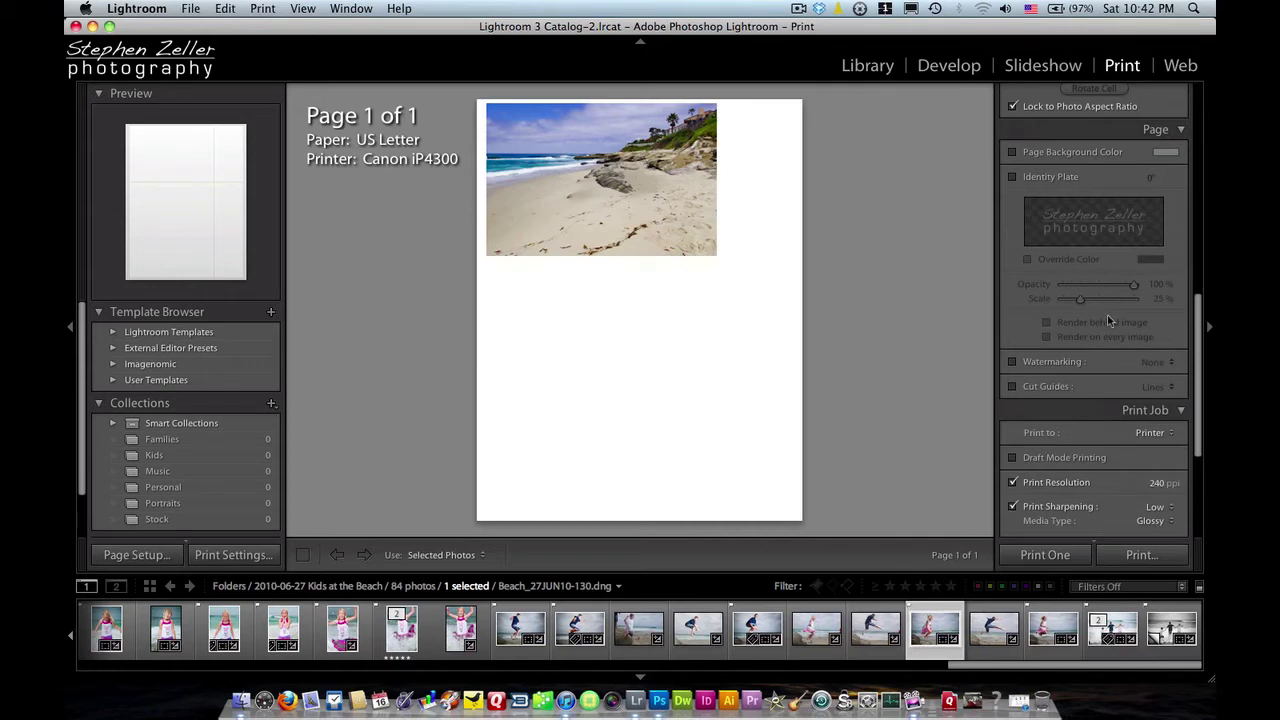
scroll(1108, 320, "down", 6)
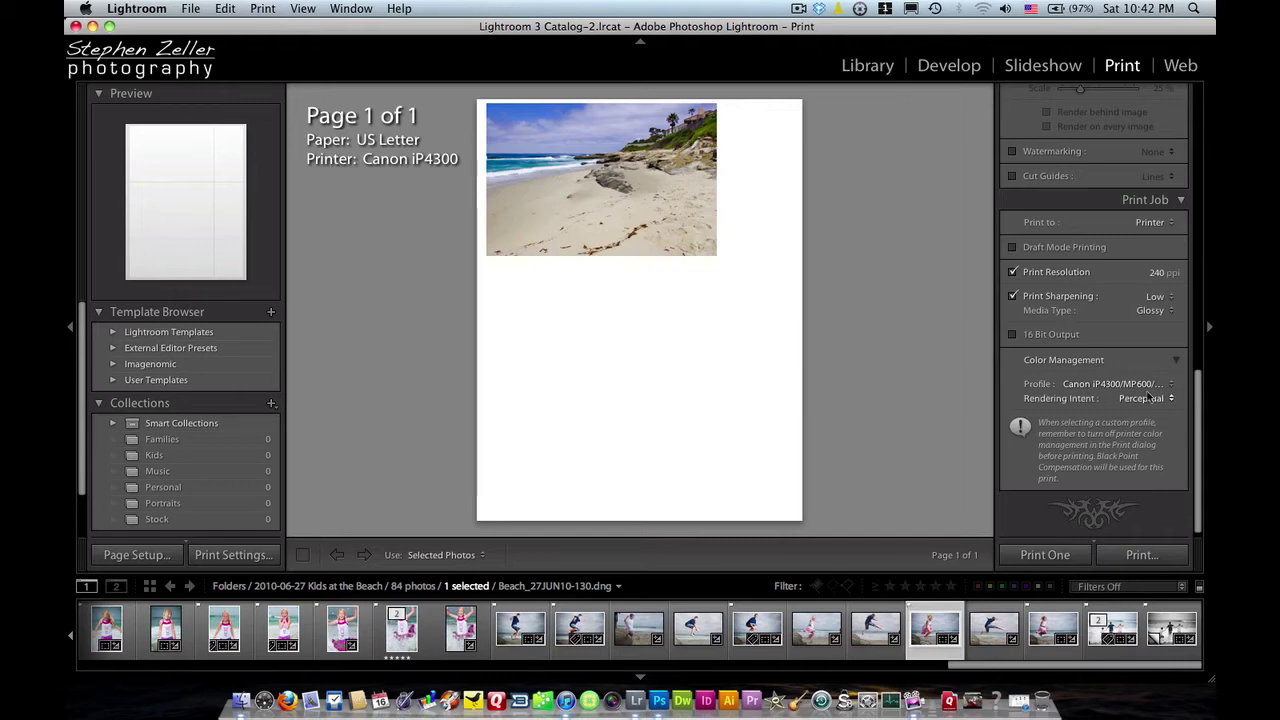
scroll(1147, 395, "up", 15)
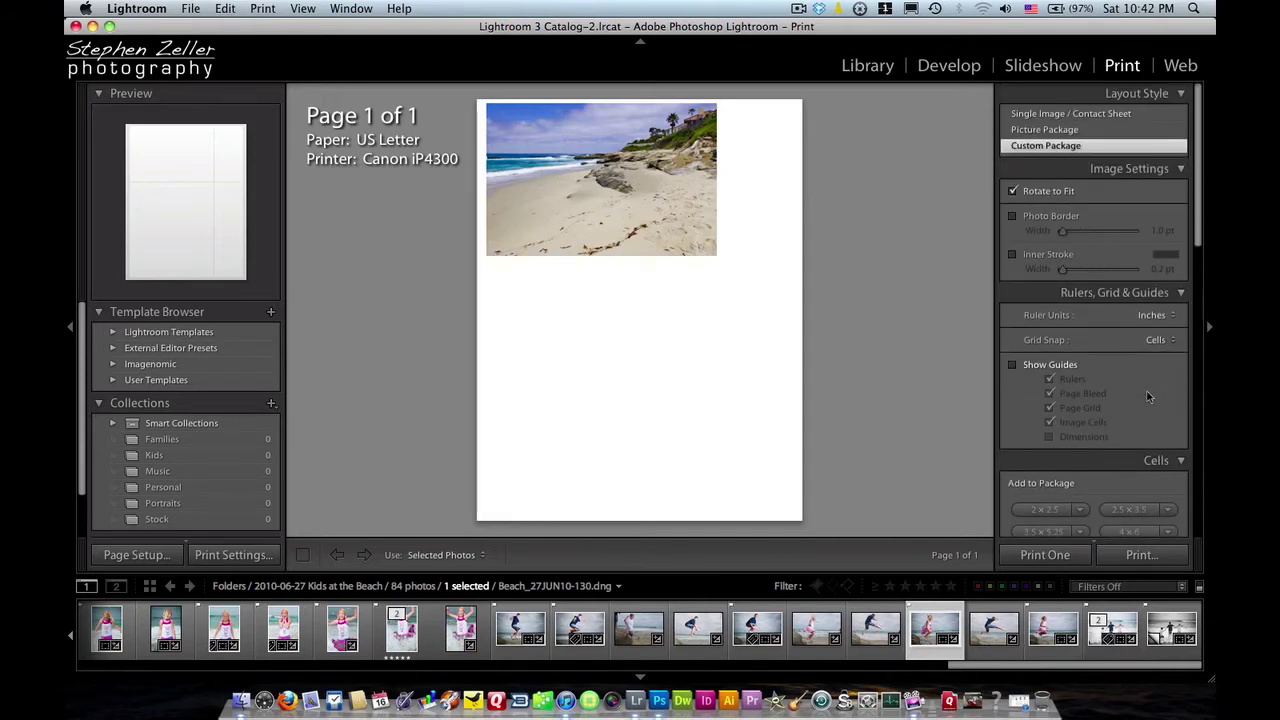
left_click(1178, 68)
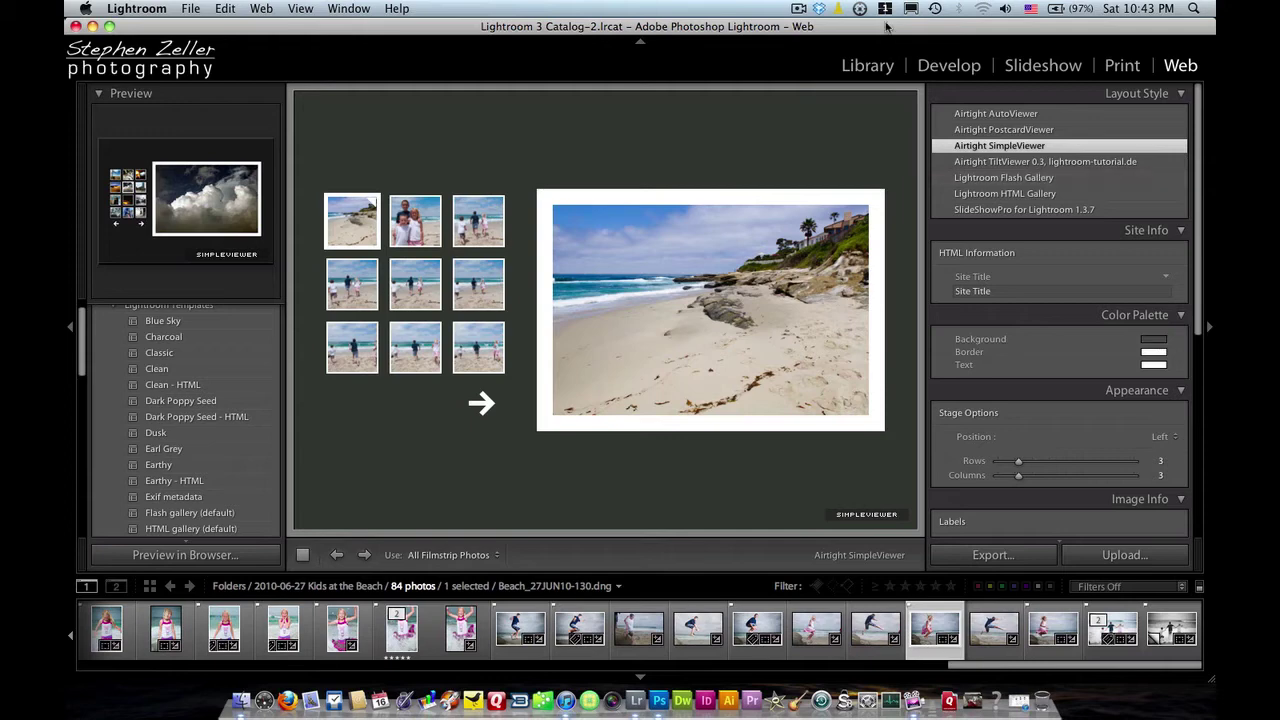
Go via Library to Develop and open the splashing-girl photo Beach_27JUN10-116.dng
left_click(868, 66)
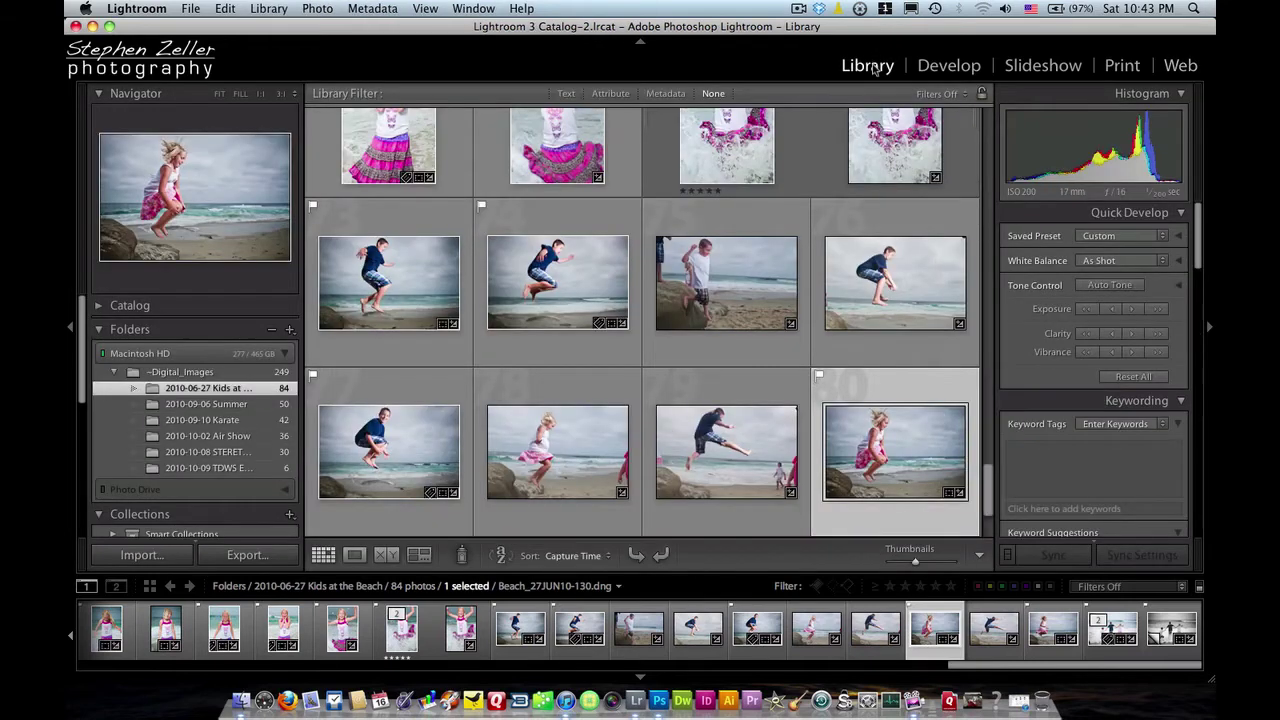
left_click(949, 66)
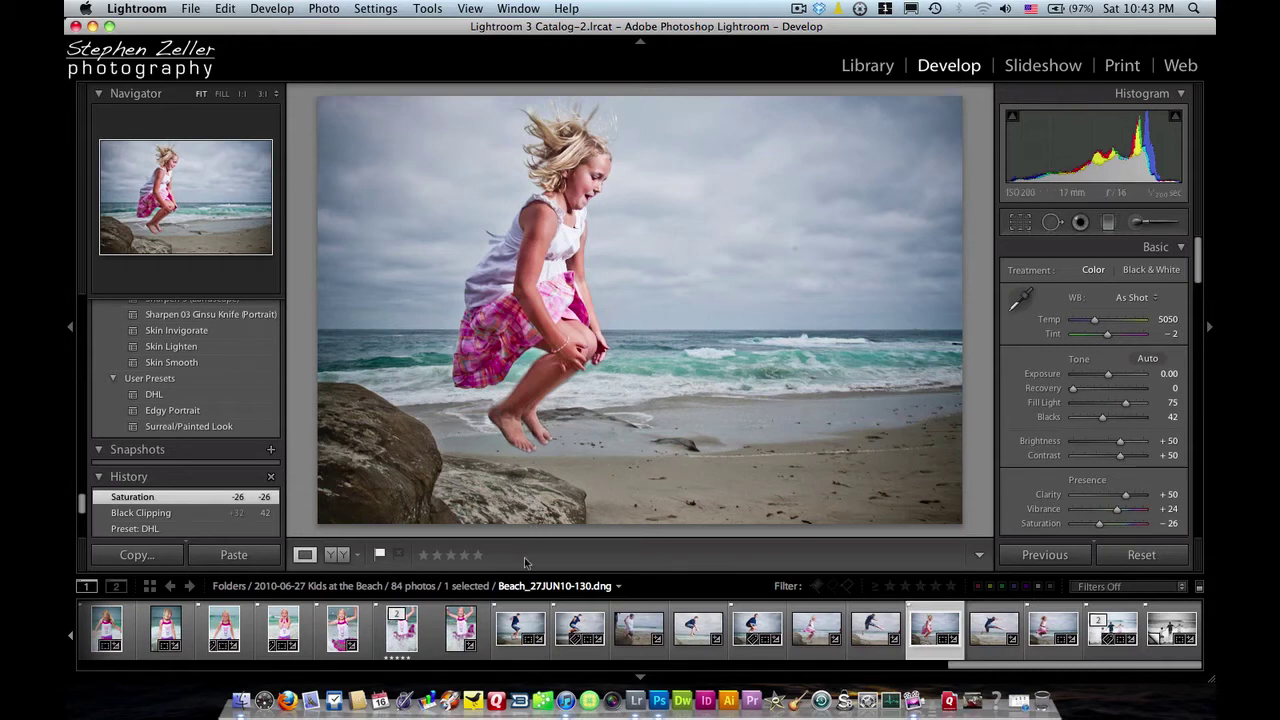
scroll(520, 625, "up", 1)
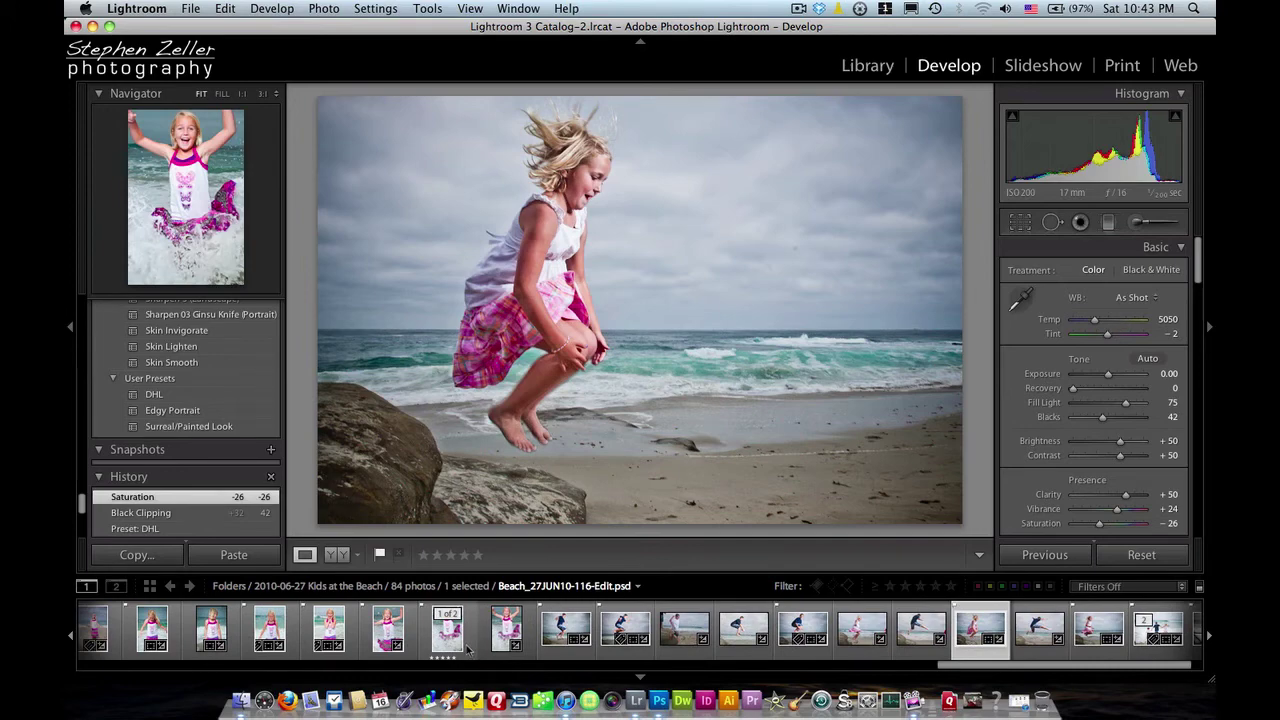
left_click(500, 635)
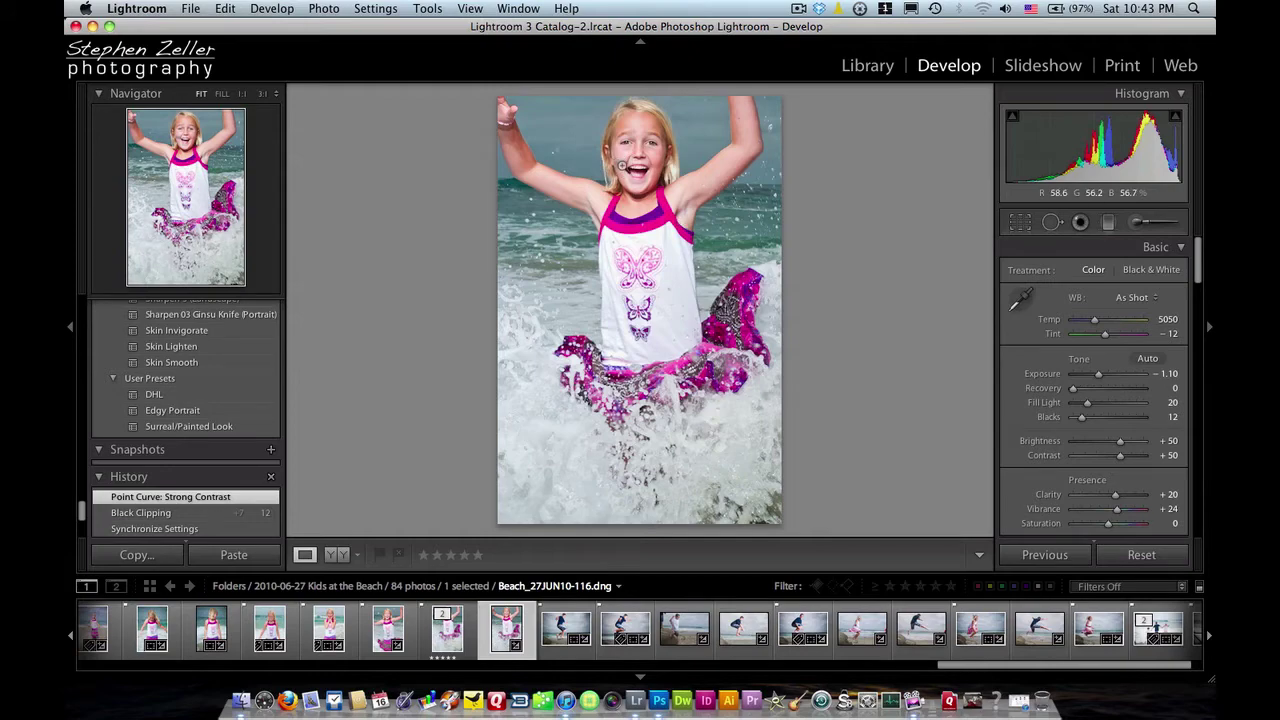
Inspect the splashing girl's face and eyes at 1:1 twice, returning to the full view each time
left_click(620, 160)
left_click_drag(643, 171, 677, 339)
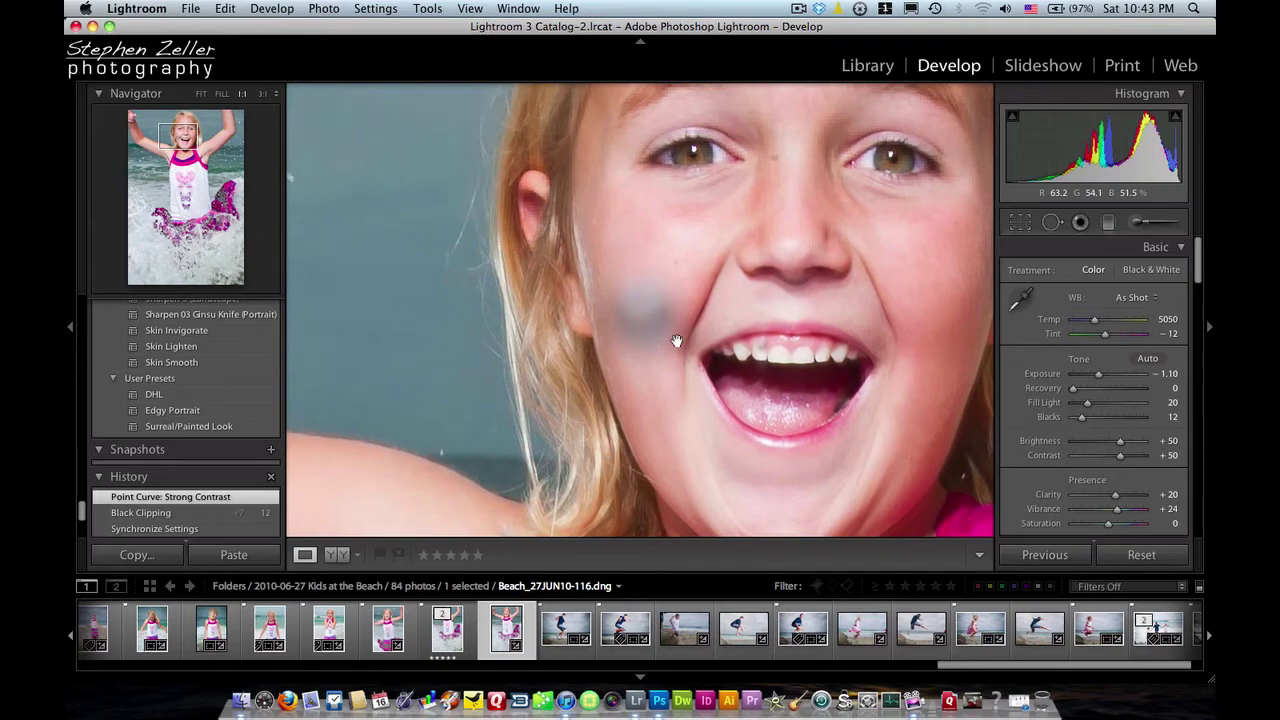
left_click(677, 341)
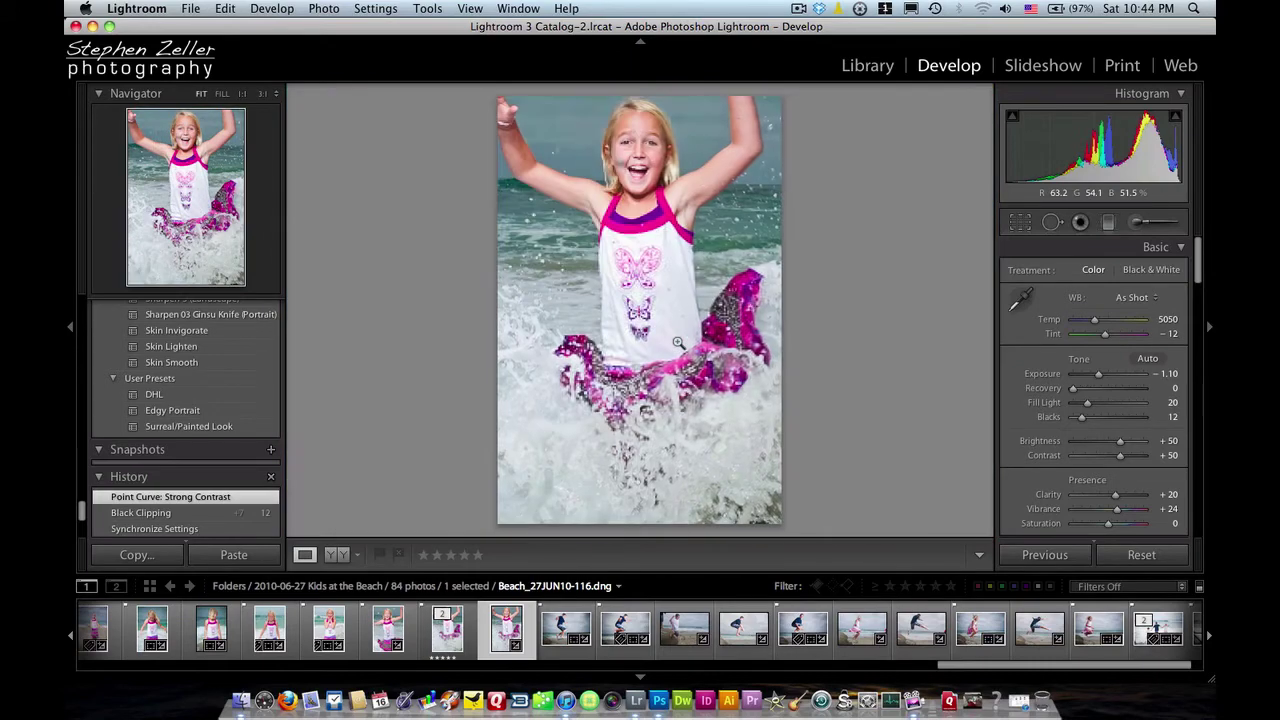
left_click(622, 176)
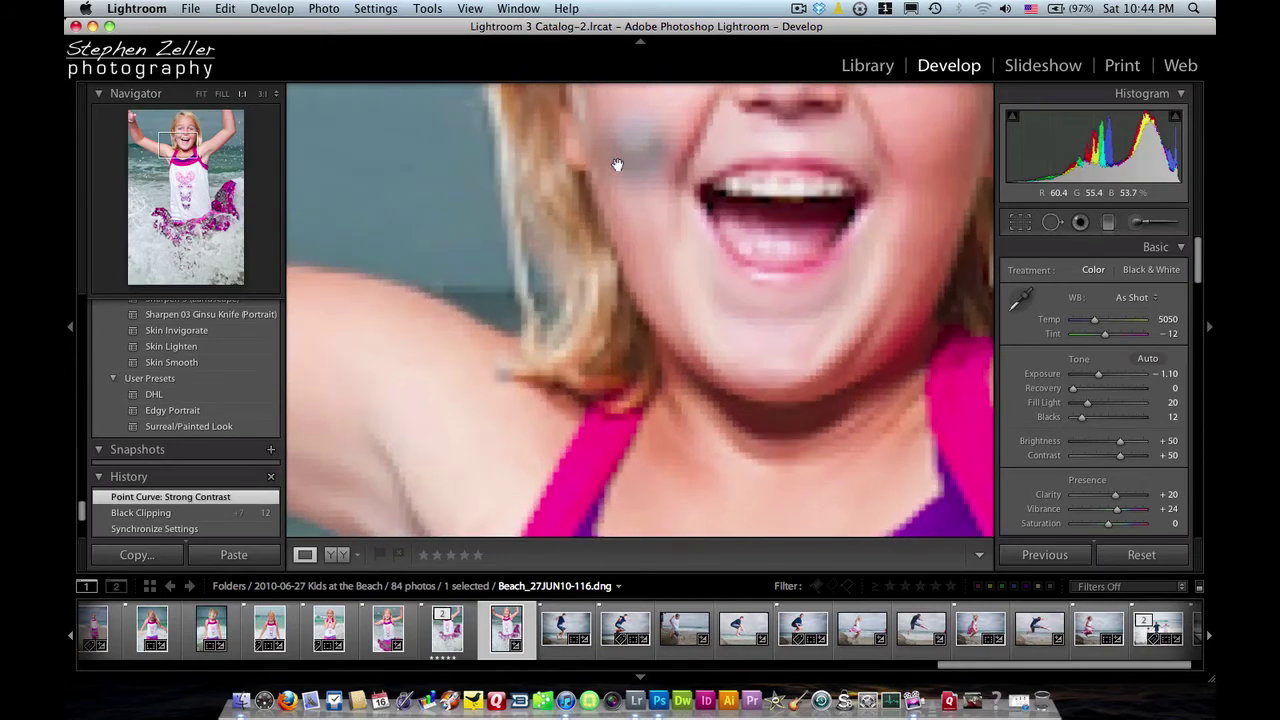
left_click_drag(630, 168, 641, 286)
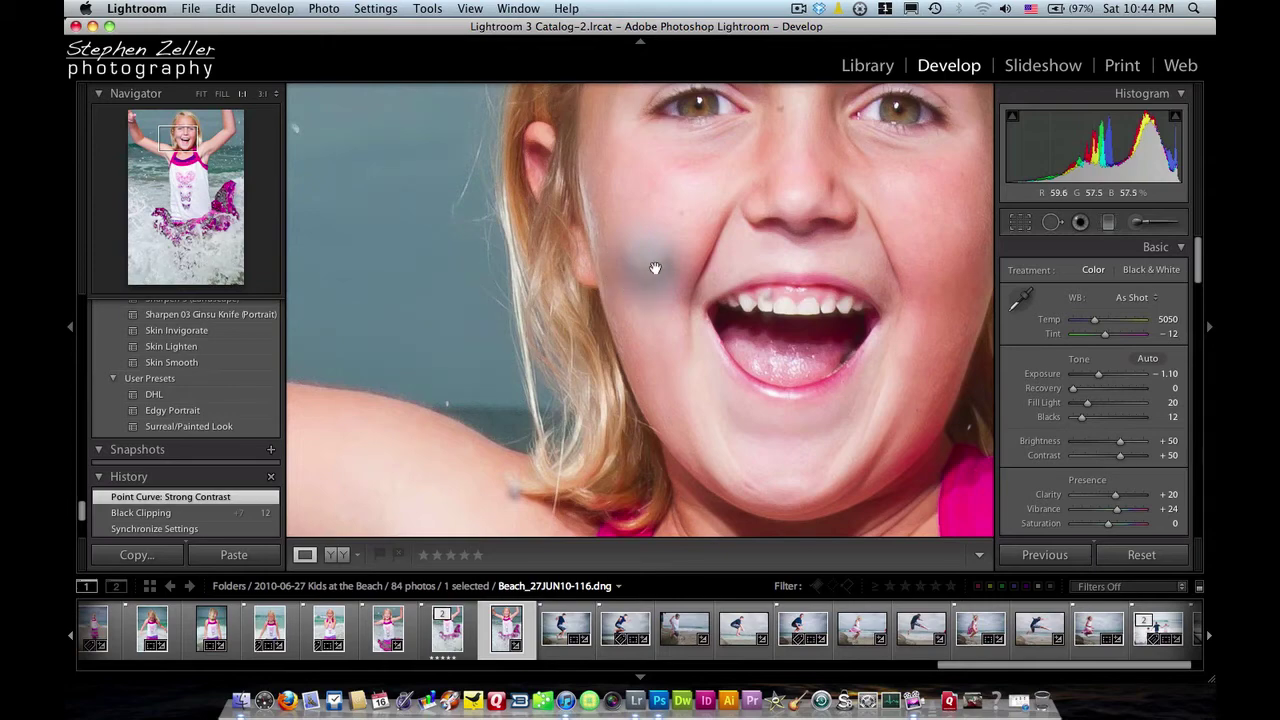
left_click(655, 265)
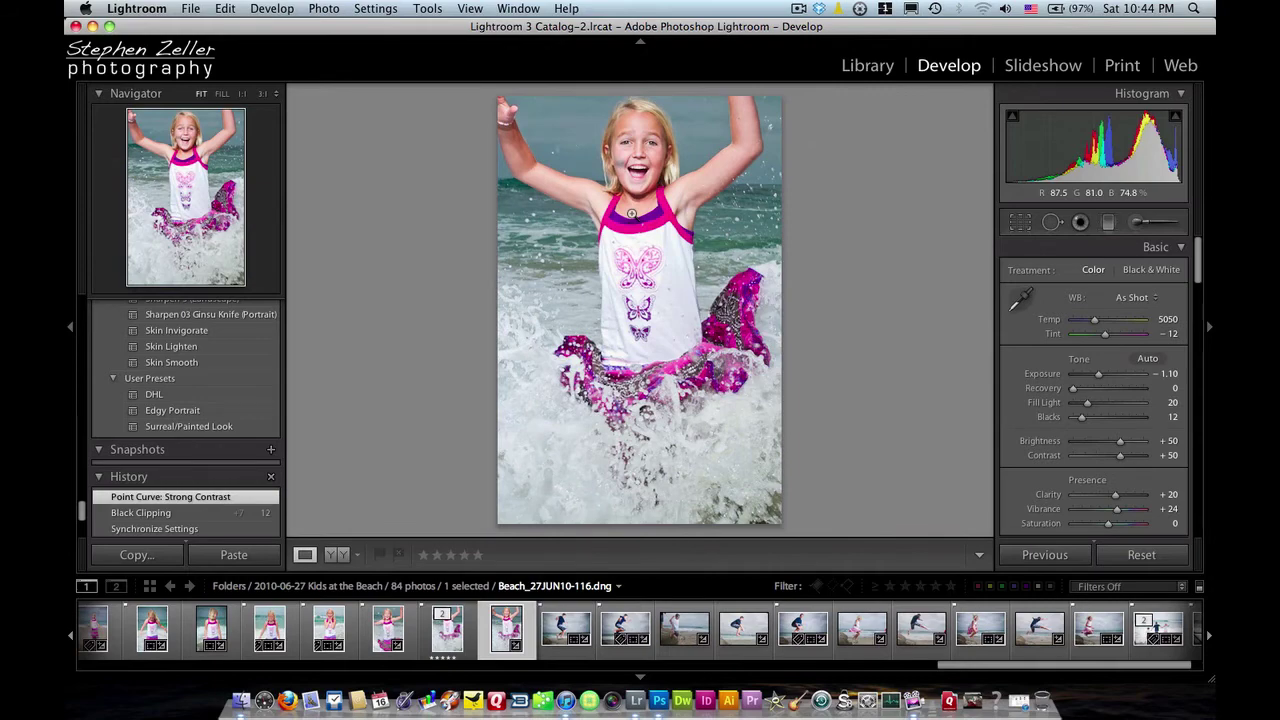
Step to the edited PSD copy and check the girl's face at 1:1, then return to Fit
key("Left")
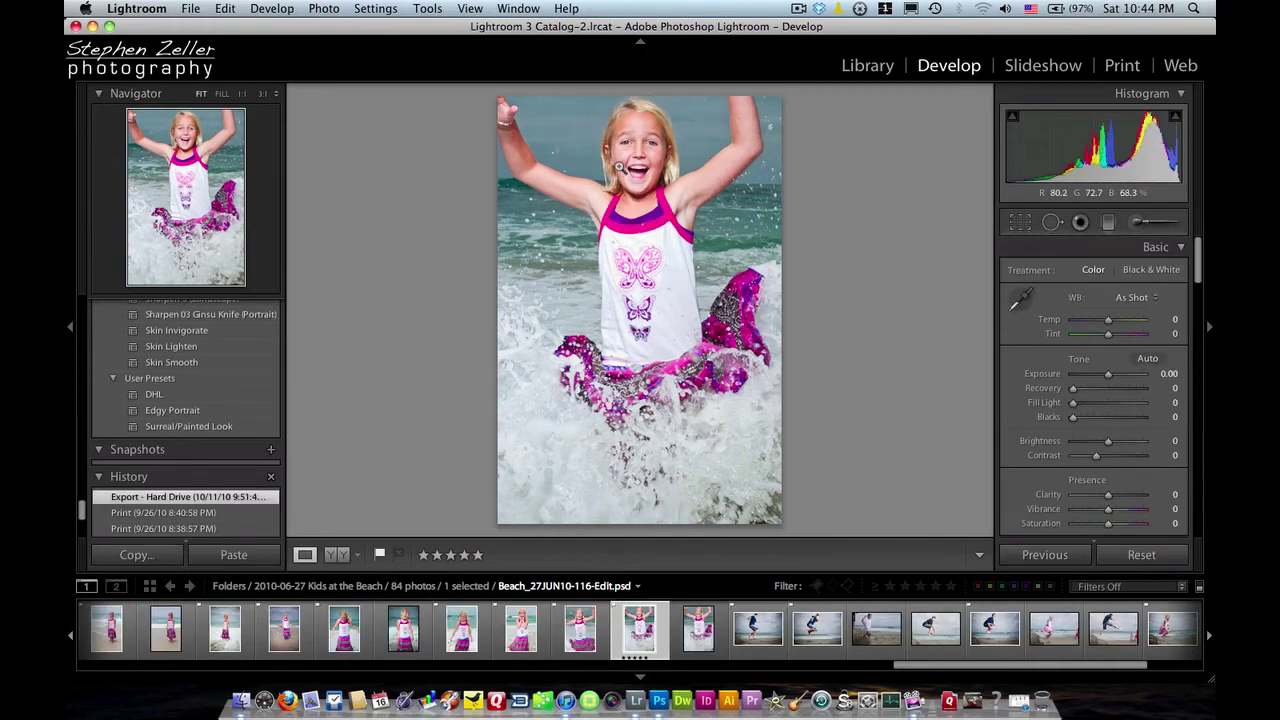
left_click(618, 162)
left_click_drag(646, 203, 646, 279)
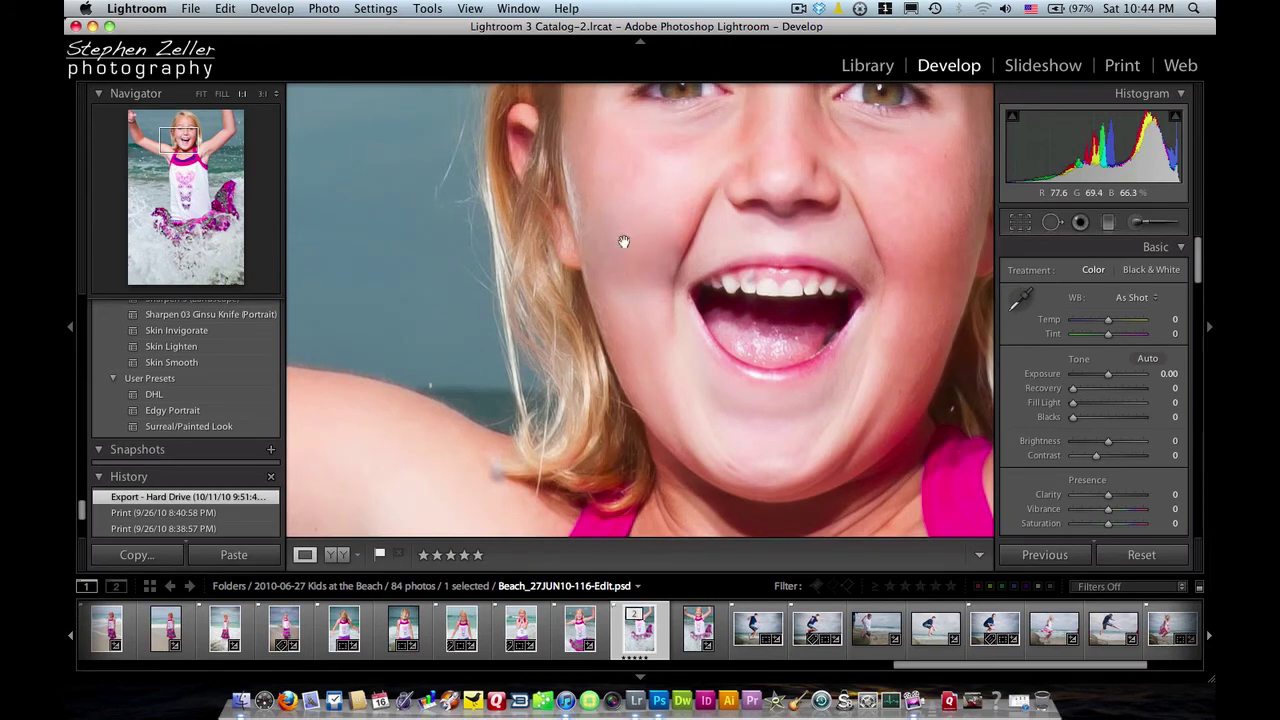
left_click(647, 240)
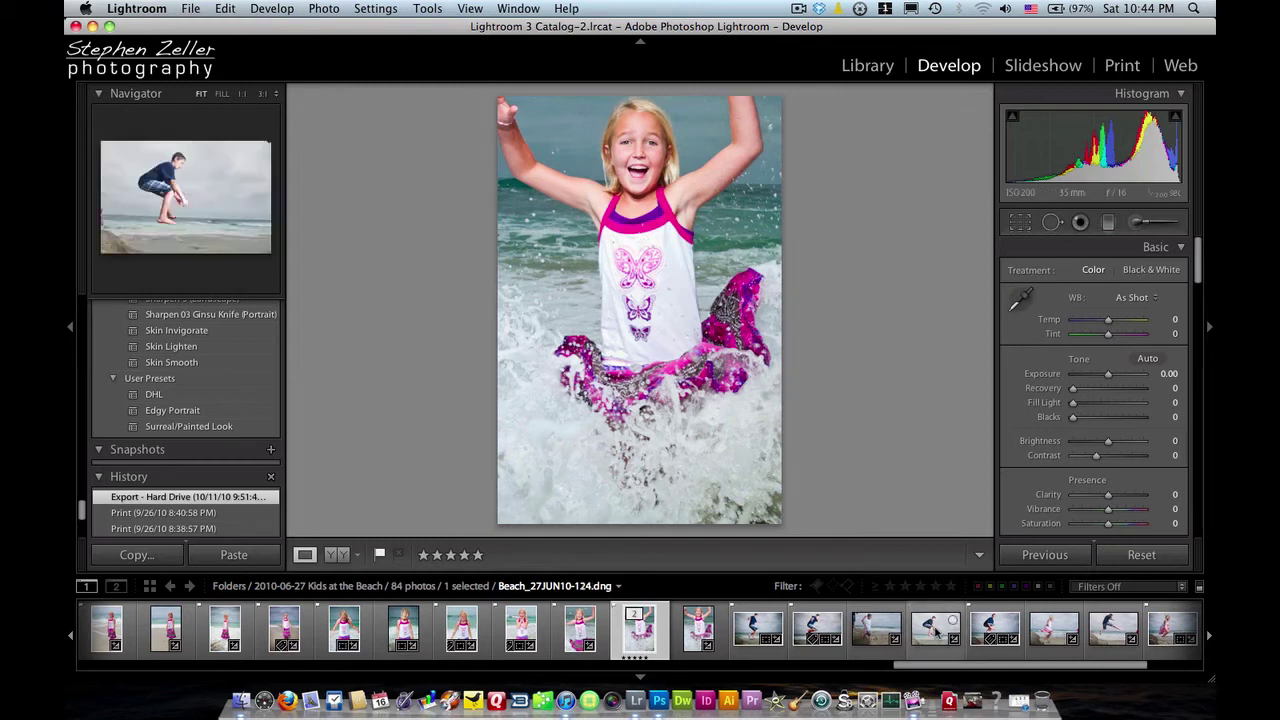
Send Beach_27JUN10-130.dng to Photoshop CS5 for editing with Cmd+E
scroll(936, 628, "down", 4)
scroll(948, 624, "up", 1)
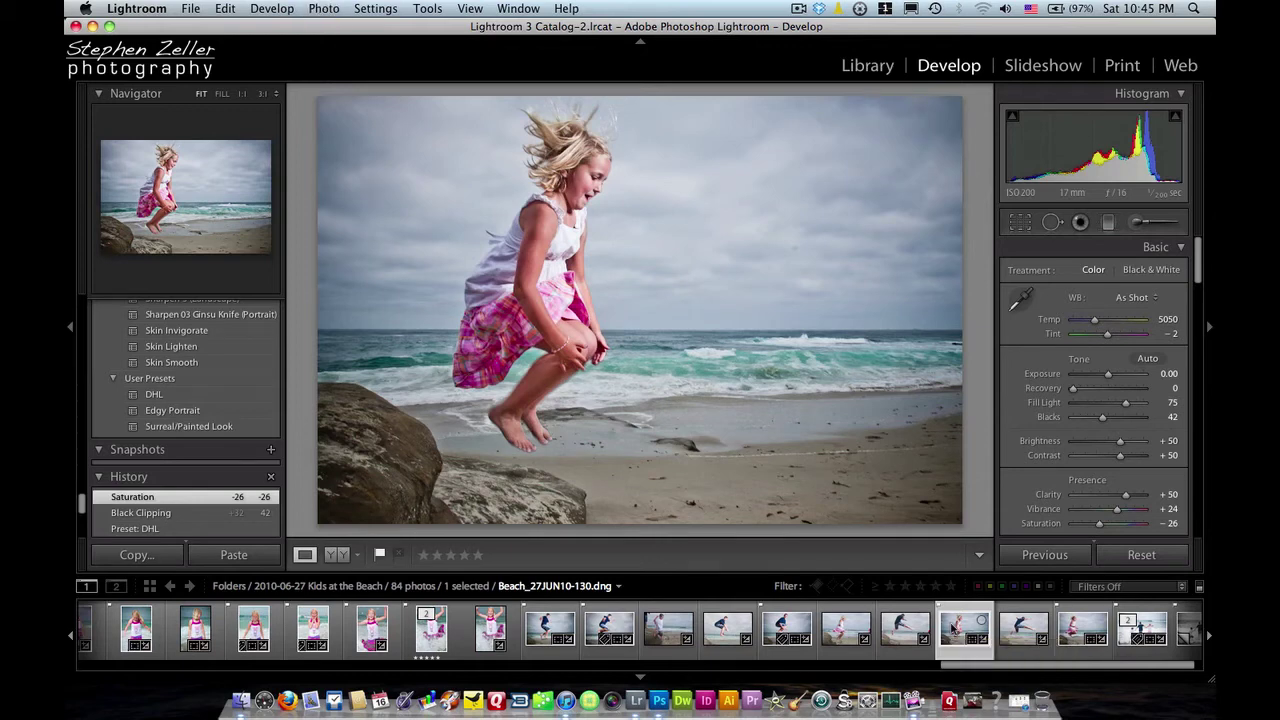
key("super+e")
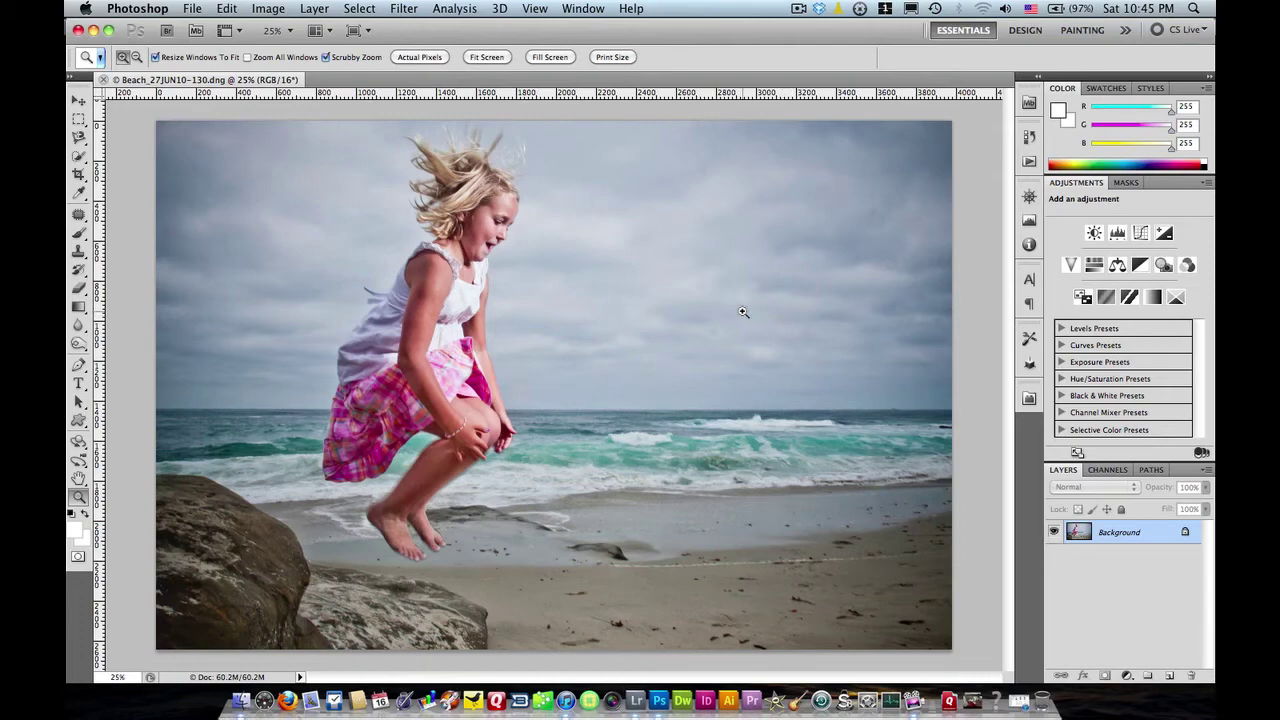
Zoom the sky to 66.7% and patch out the dark spot with the Patch tool
left_click(743, 312)
left_click(585, 398)
left_click(556, 389)
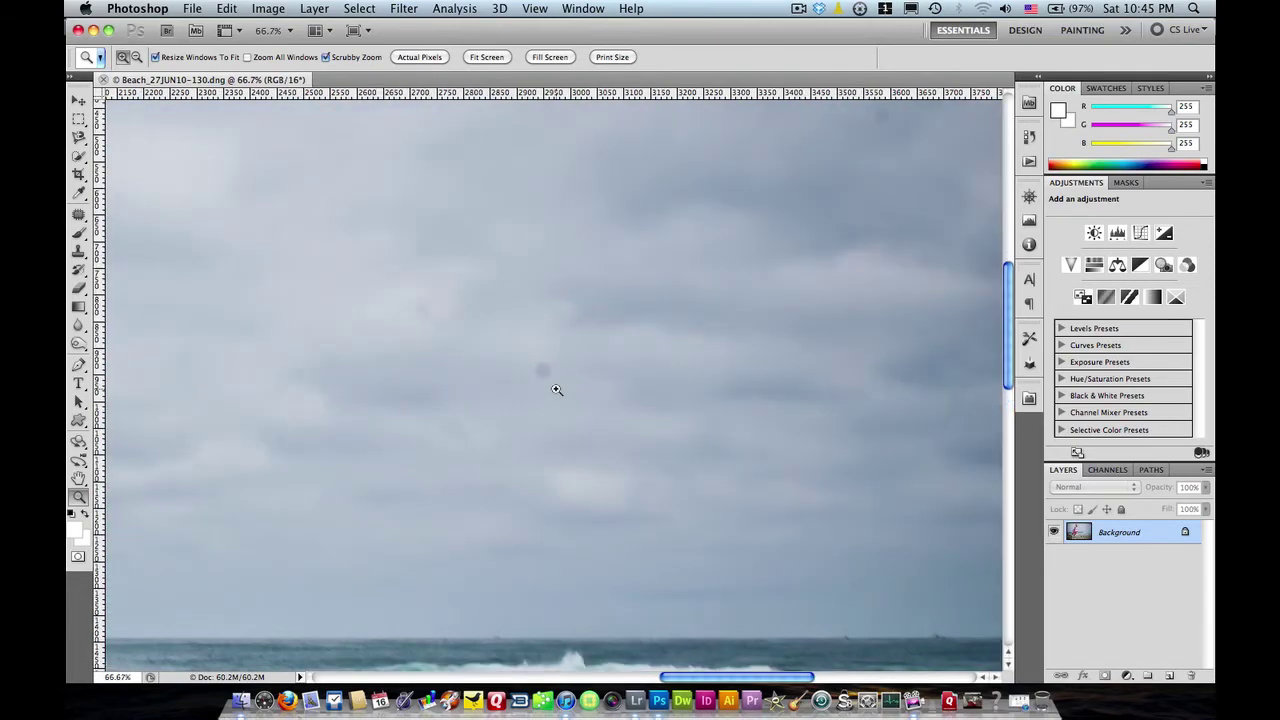
key("j")
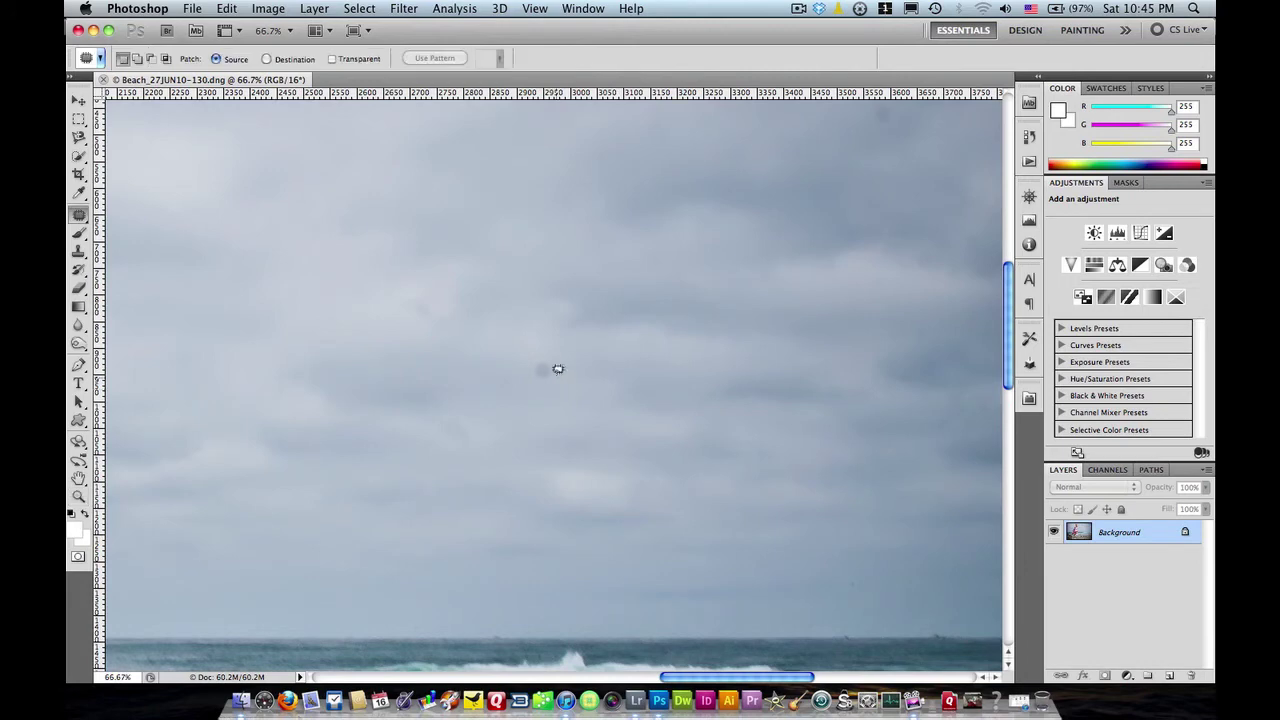
mouse_move(532, 353)
left_mouse_down()
mouse_move(530, 382)
mouse_move(563, 362)
mouse_move(545, 358)
mouse_move(557, 338)
mouse_move(538, 334)
left_mouse_up()
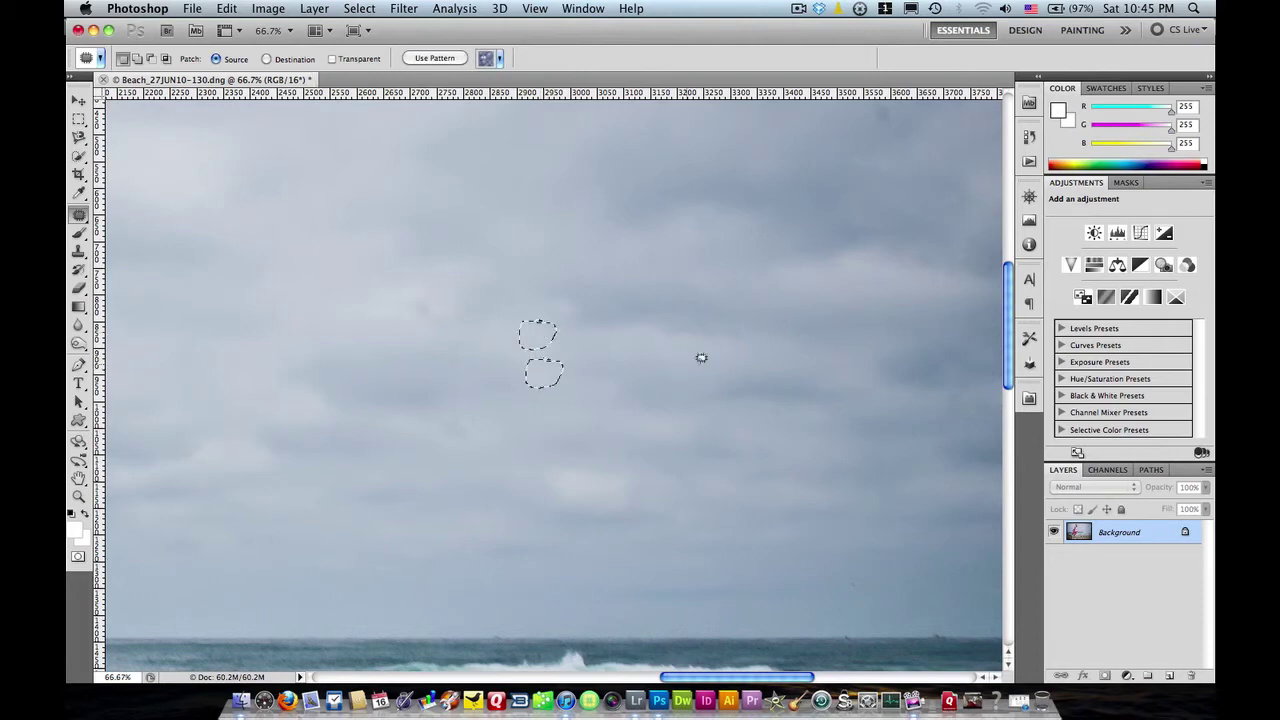
left_click(703, 358)
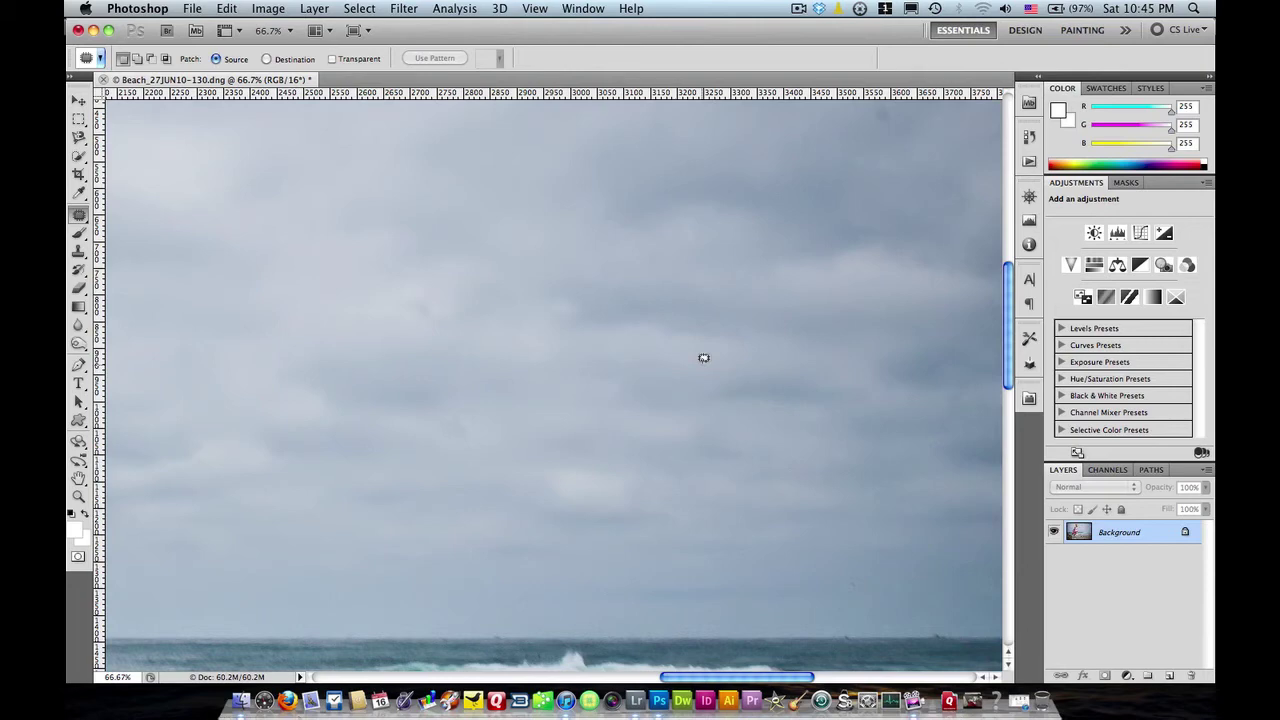
Patch another spot in the upper sky and deselect the leftover selection
left_click_drag(716, 338, 716, 408)
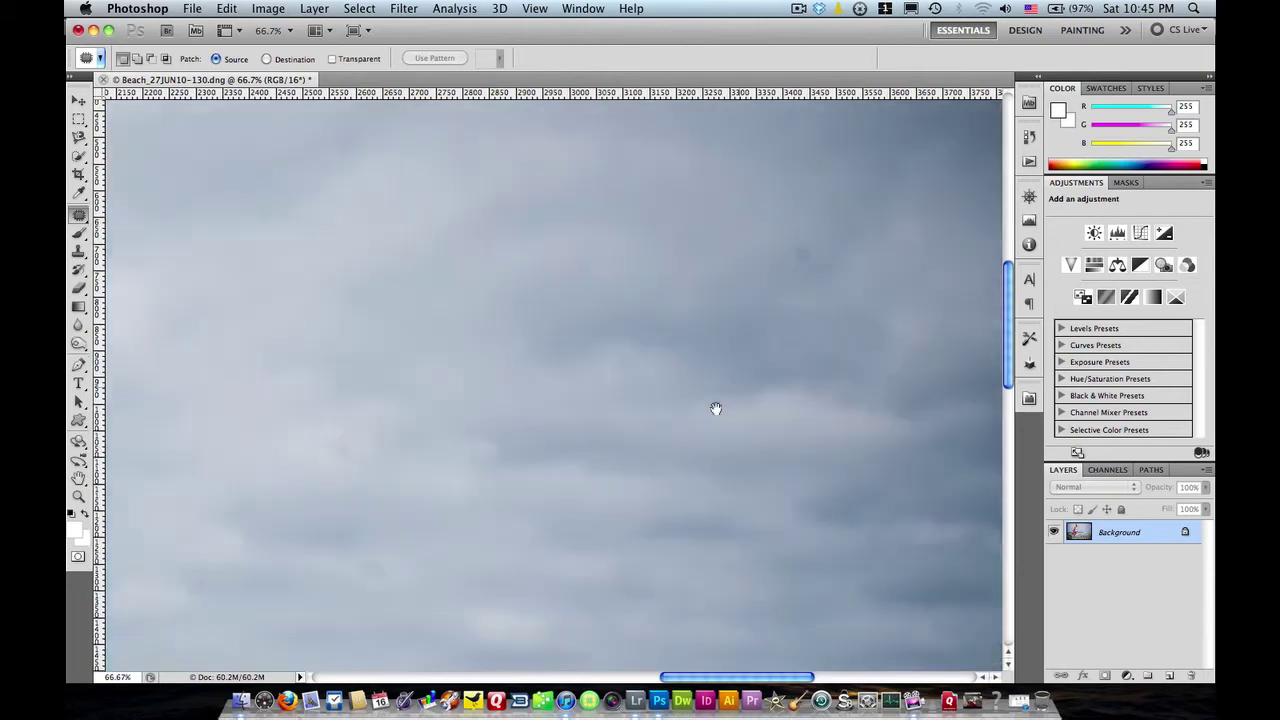
scroll(718, 406, "up", 4)
scroll(718, 406, "right", 3)
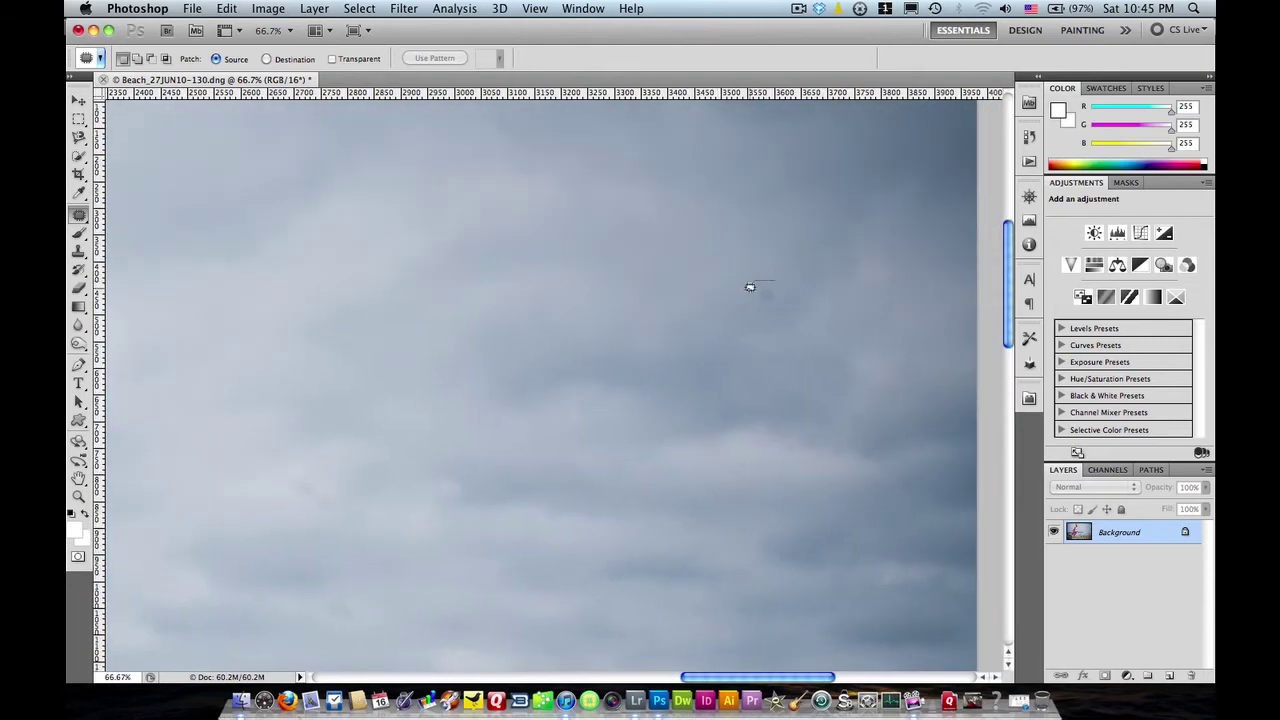
mouse_move(750, 287)
left_mouse_down()
mouse_move(785, 298)
mouse_move(777, 270)
mouse_move(769, 292)
mouse_move(706, 308)
left_mouse_up()
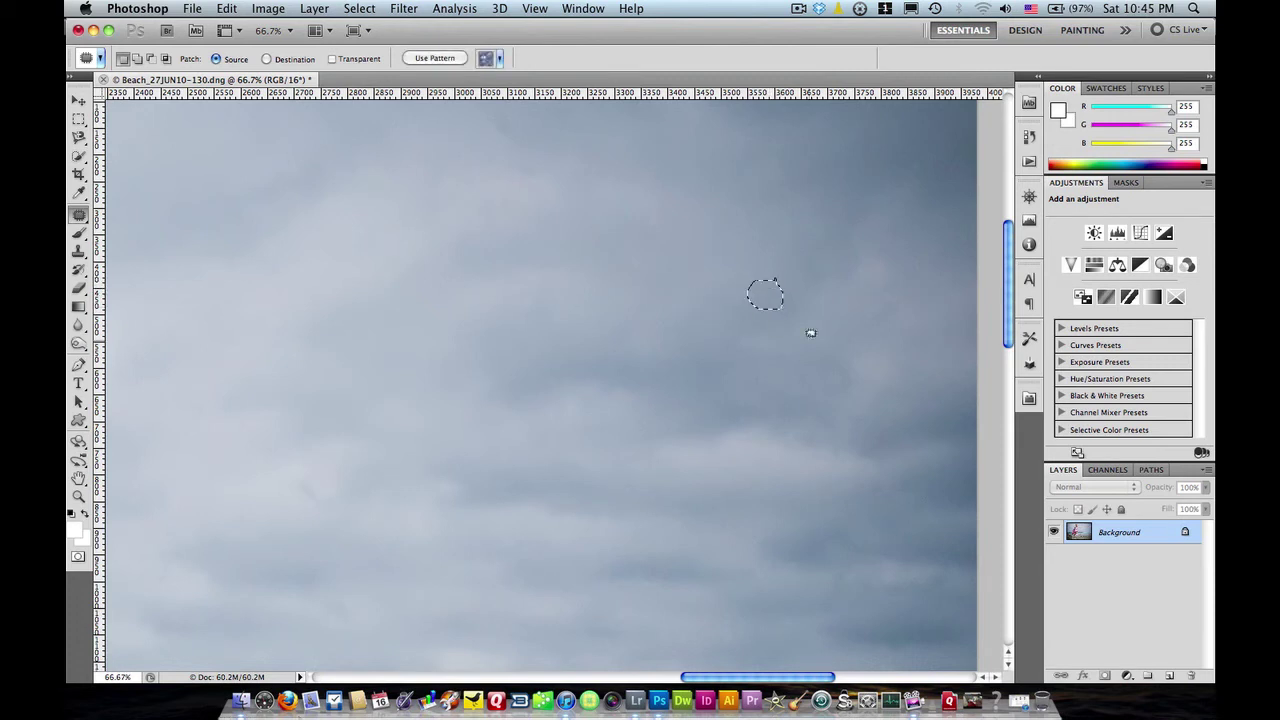
key("super+d")
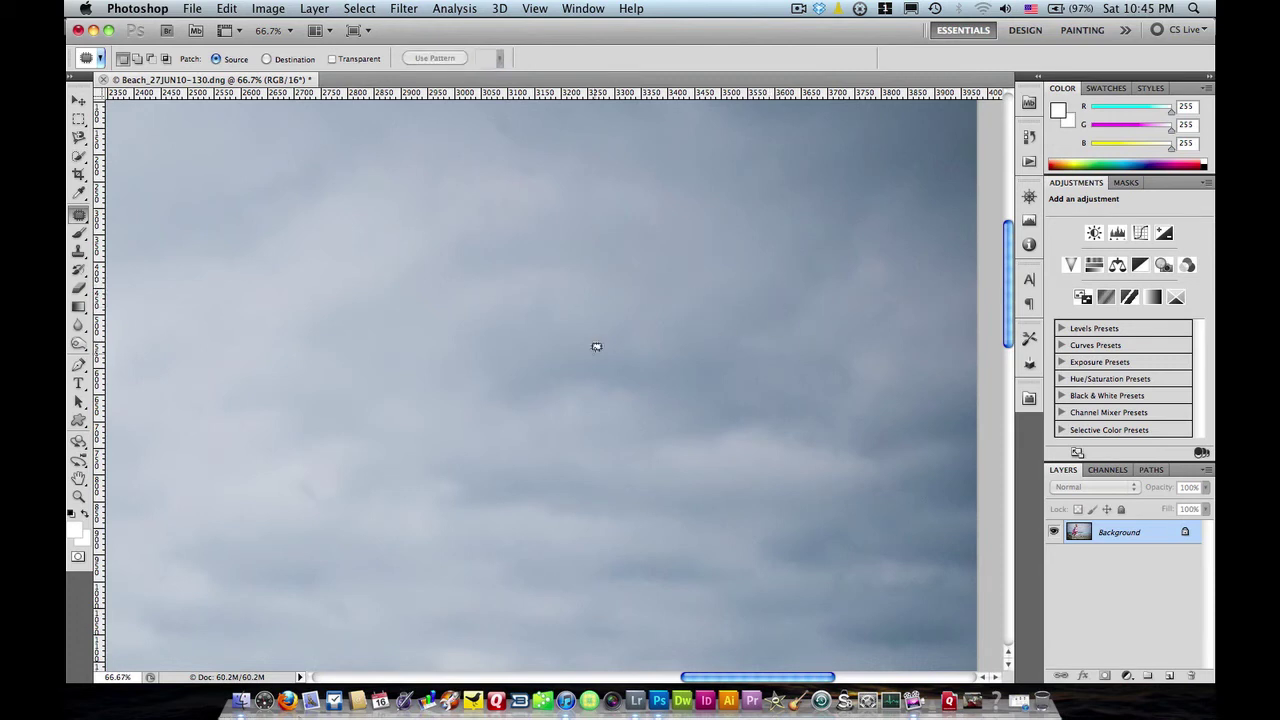
Fit the photo to the screen, add a black-and-white Layer 1 copy, and toggle its visibility to compare
key("z")
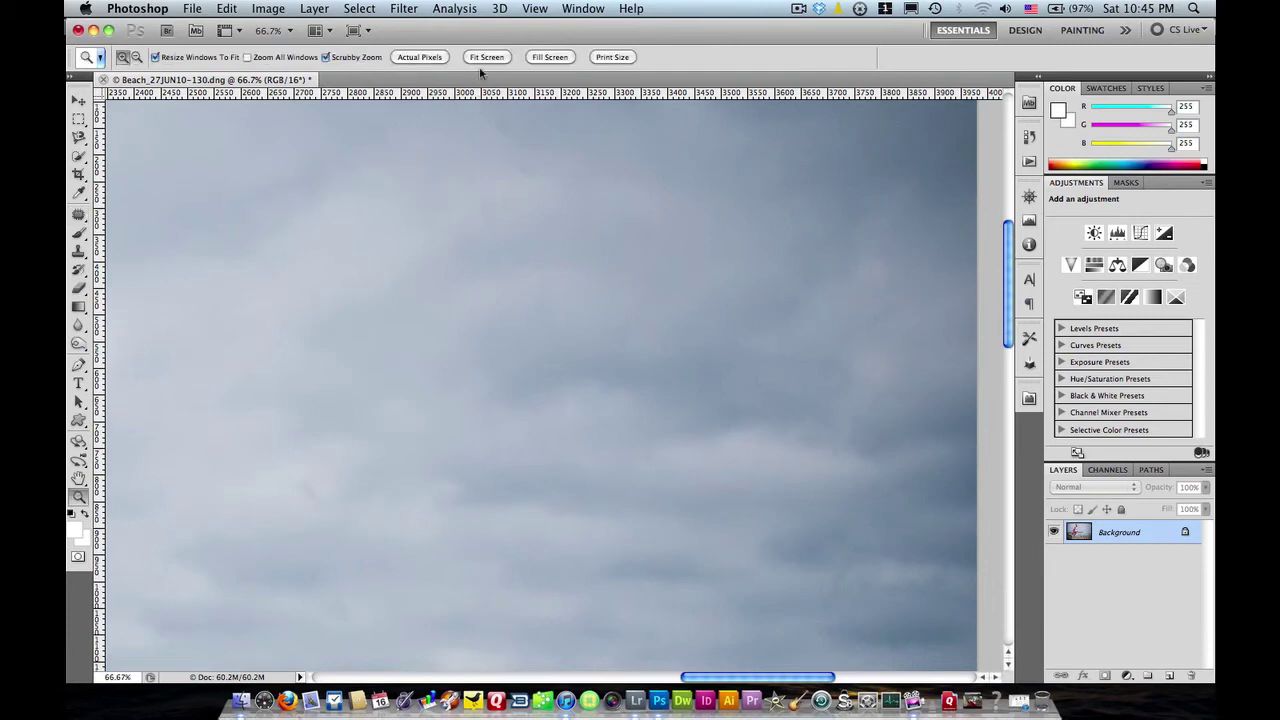
left_click(484, 58)
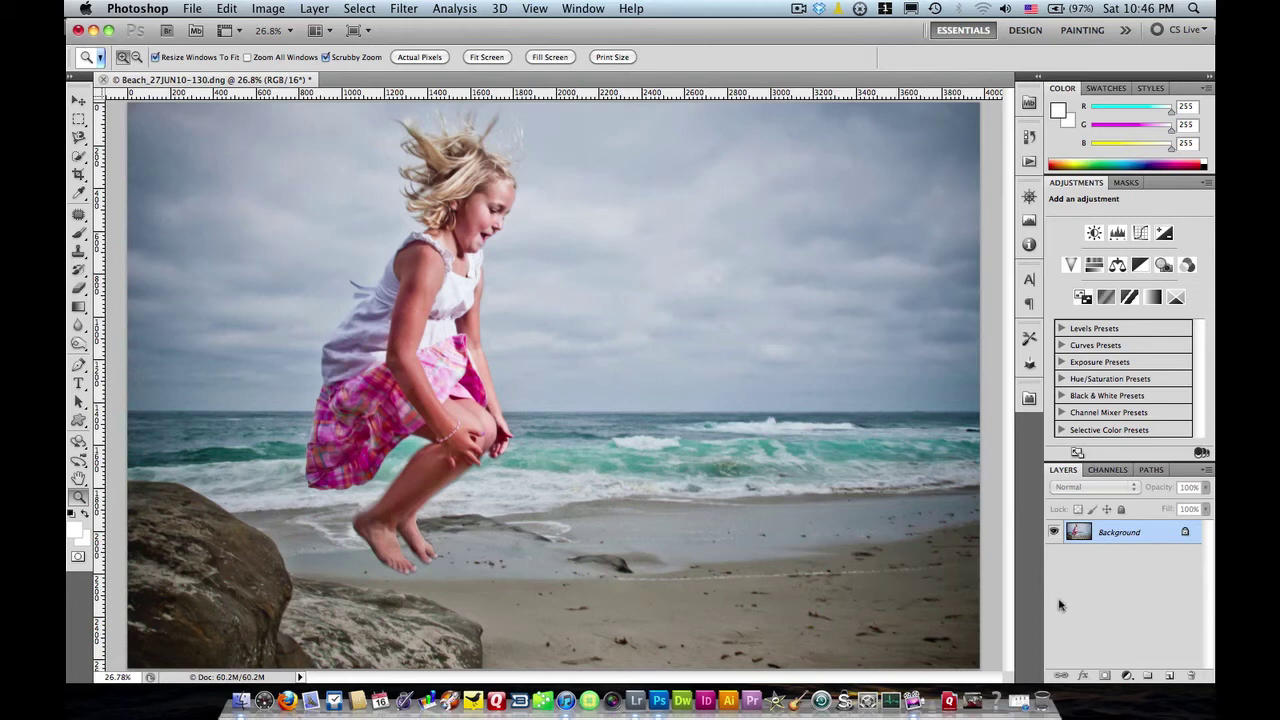
key("super+j")
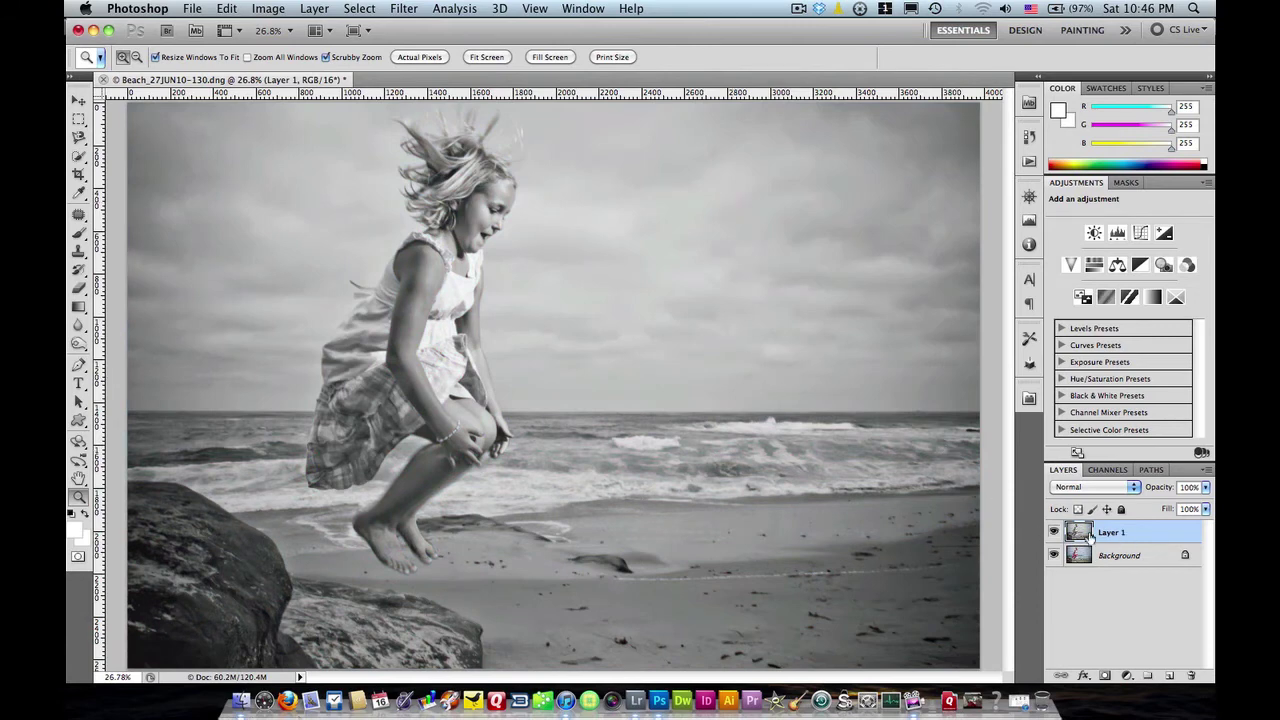
left_click(1053, 532)
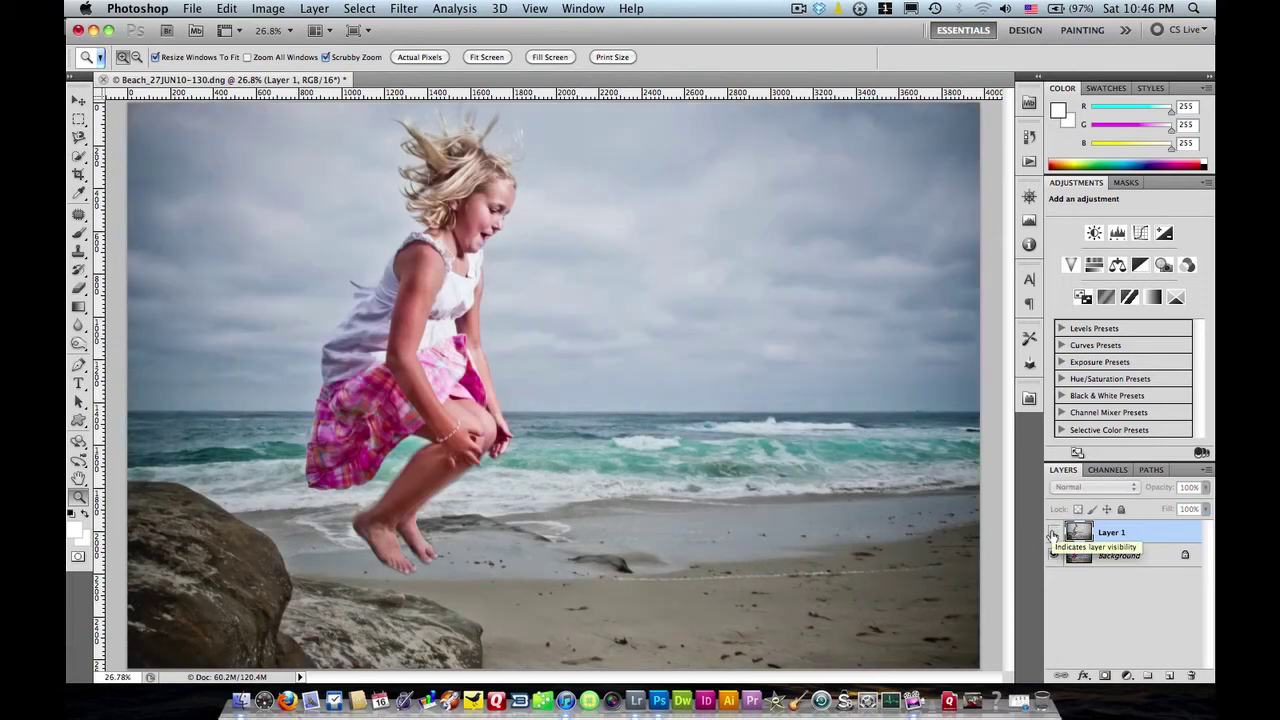
left_click(1053, 533)
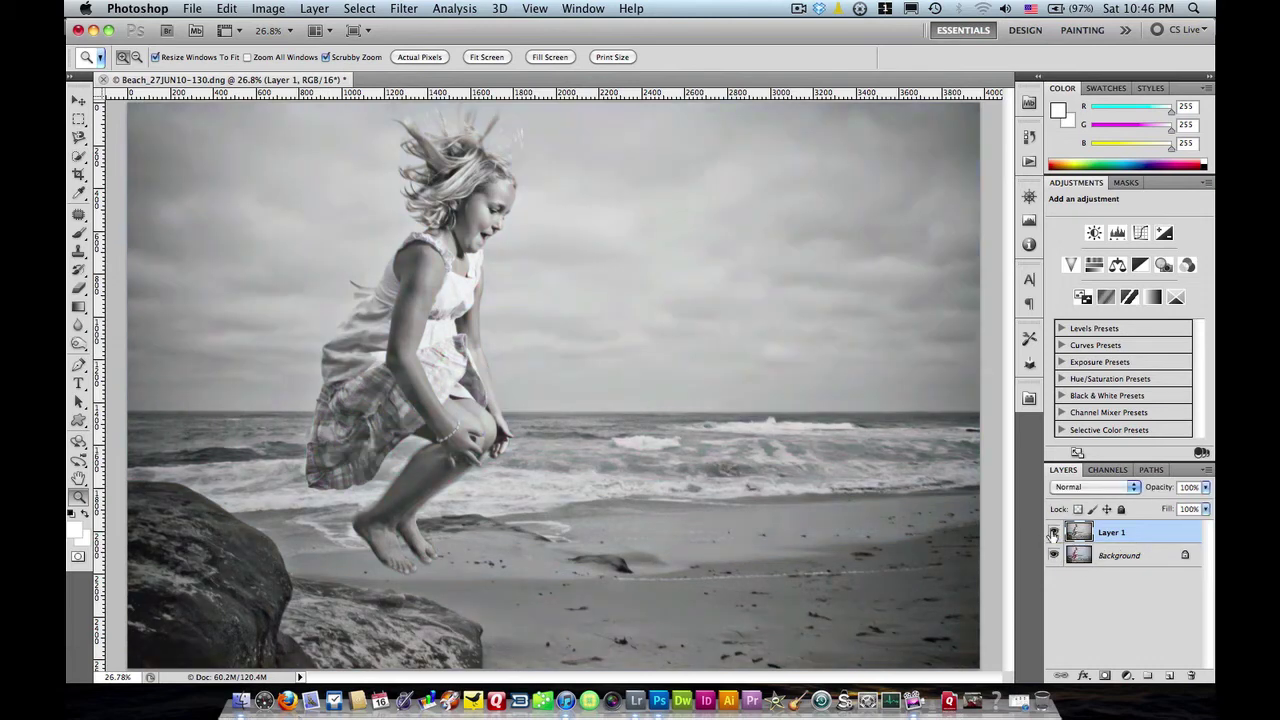
left_click(1054, 533)
left_click(398, 11)
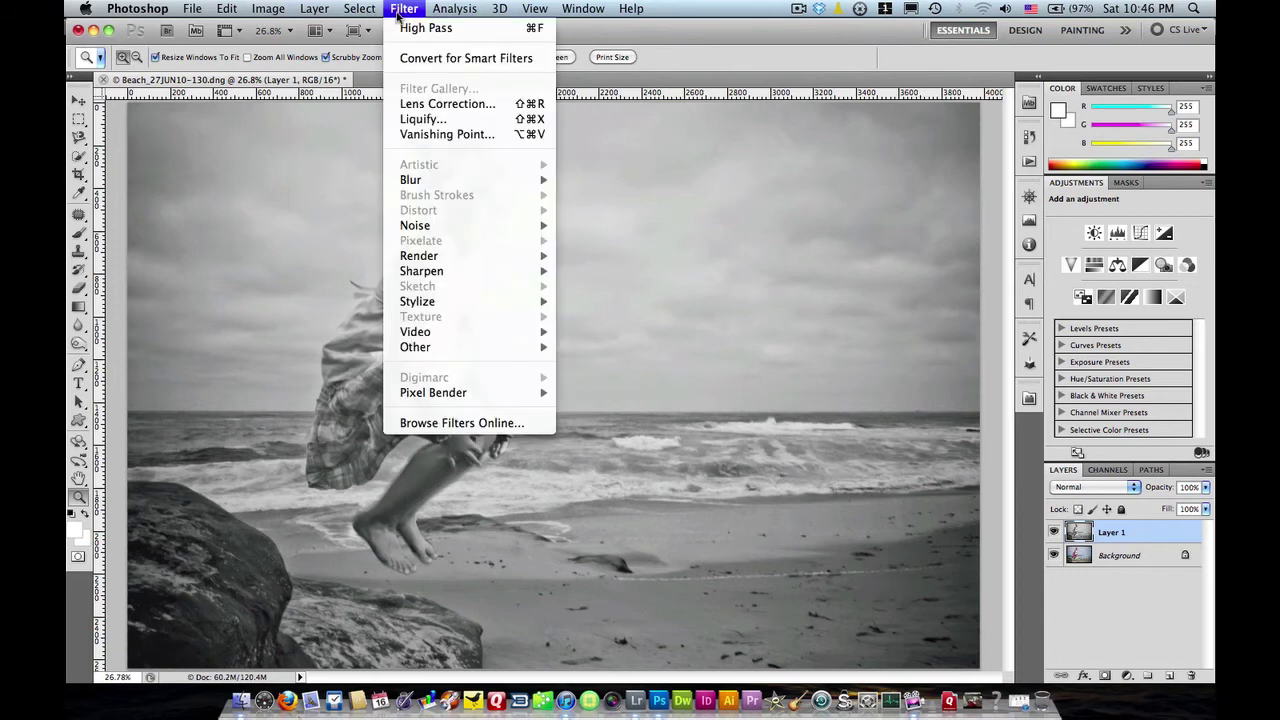
Apply a High Pass filter with an 80.0-pixel radius to Layer 1
mouse_move(500, 347)
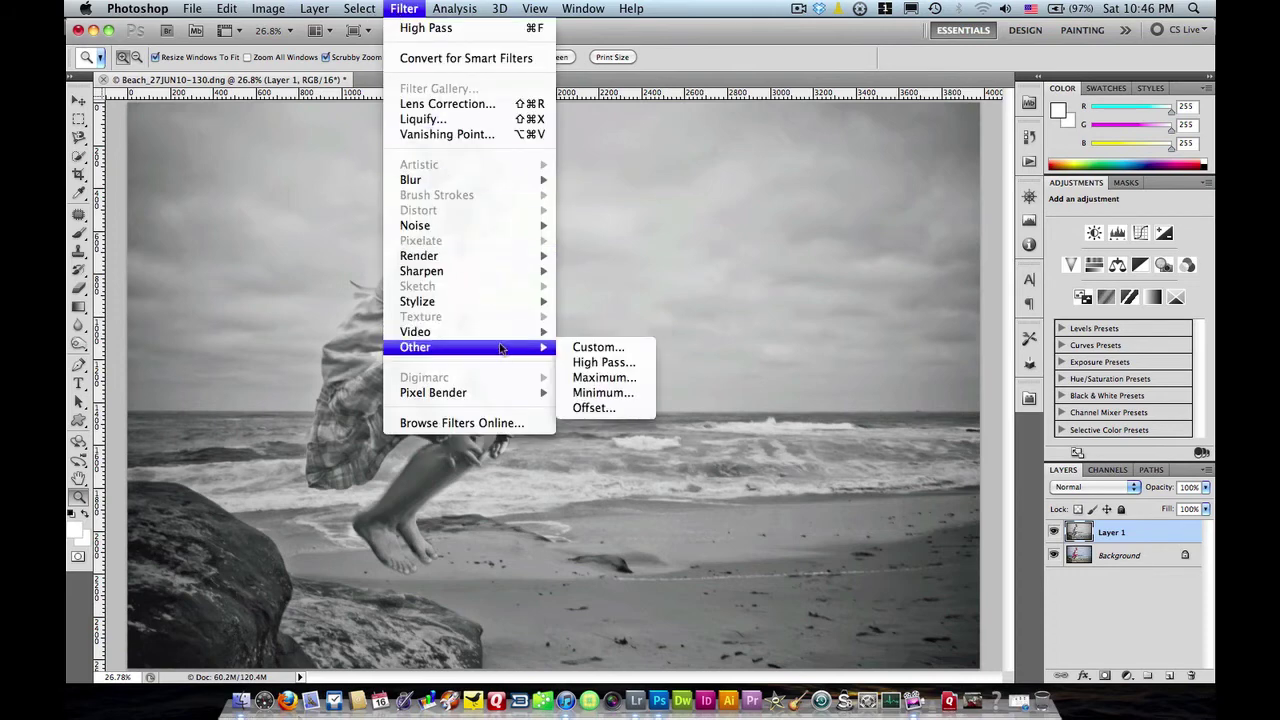
left_click(596, 362)
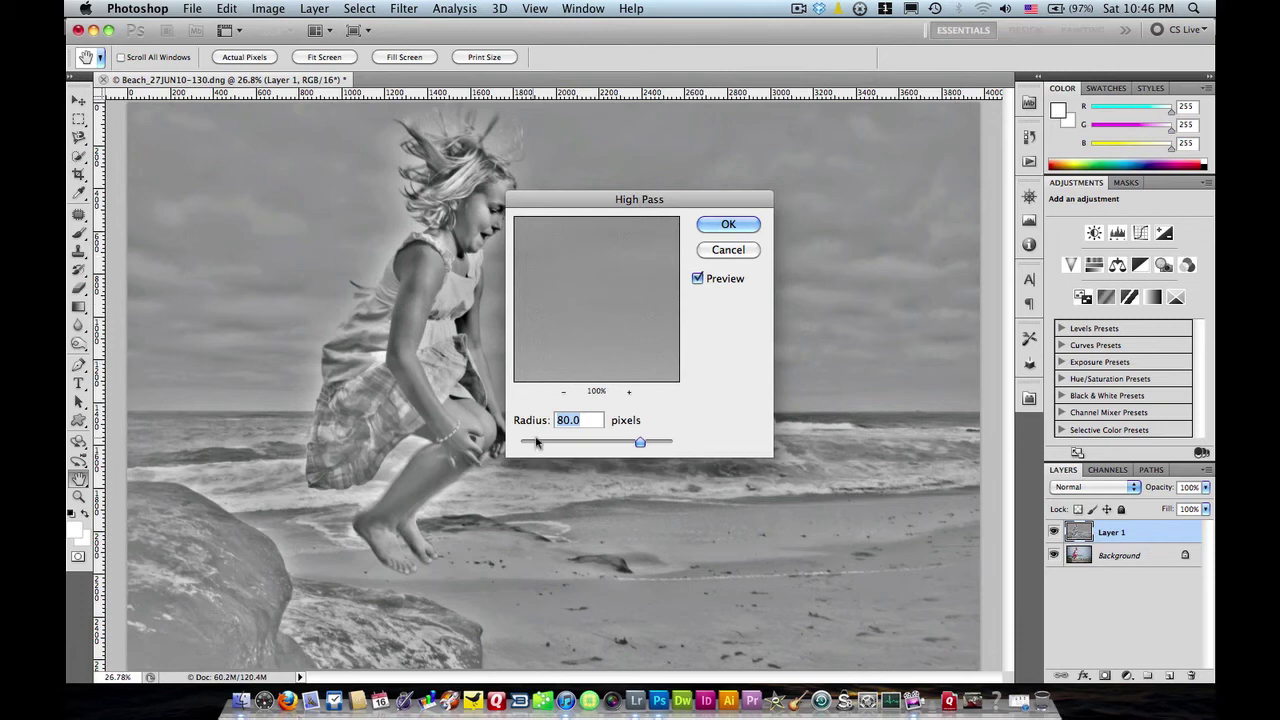
left_click(724, 221)
key("z")
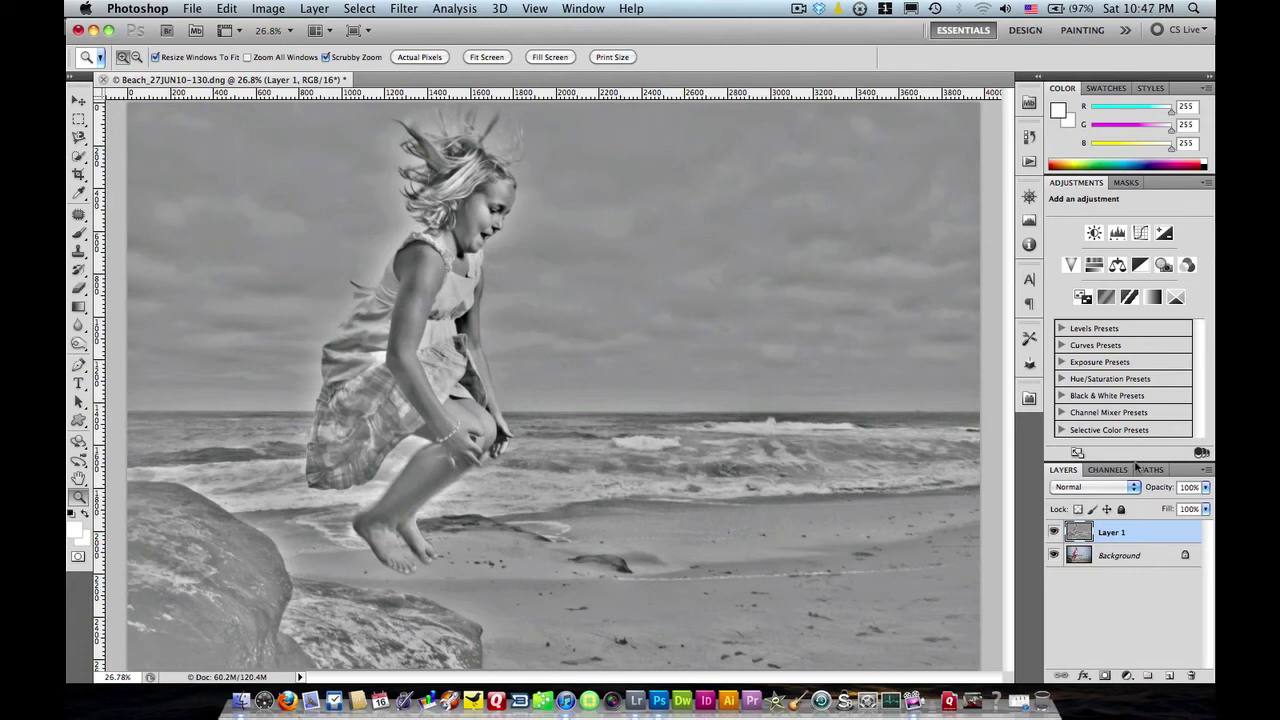
left_click(1135, 488)
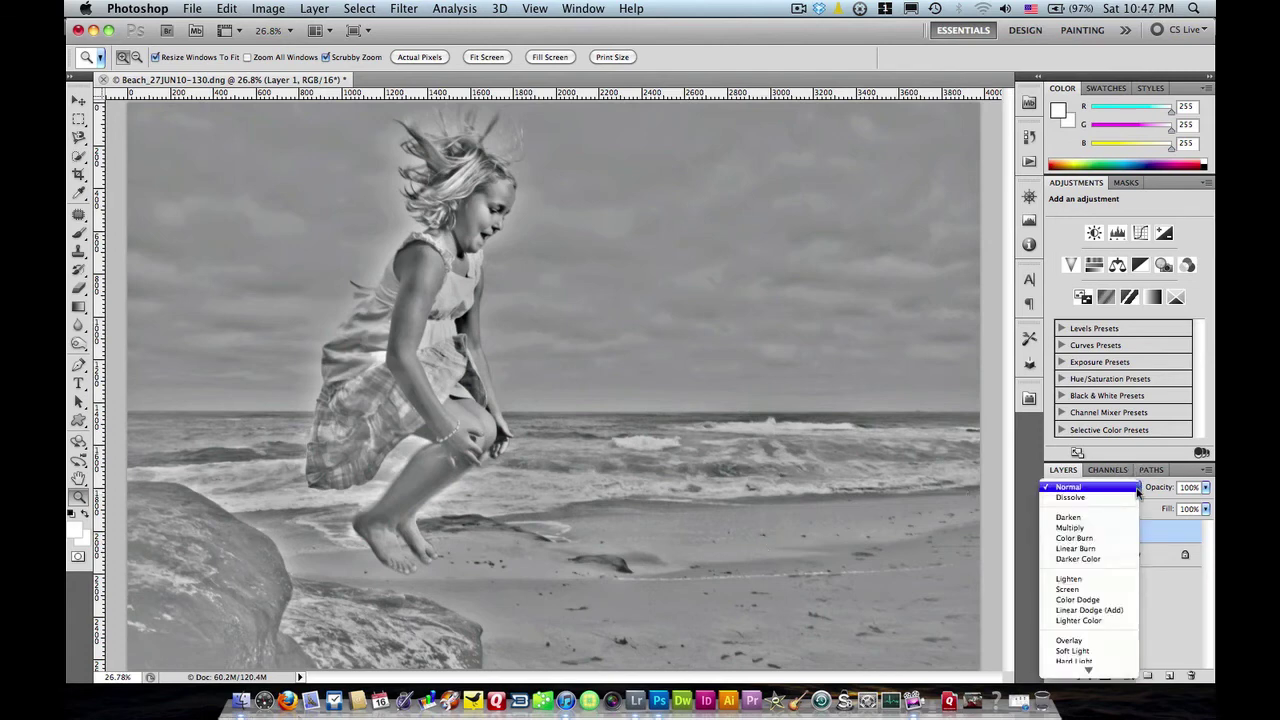
Blend the high-pass Layer 1 as Overlay at 30% opacity, toggling its visibility to compare
left_click(1115, 645)
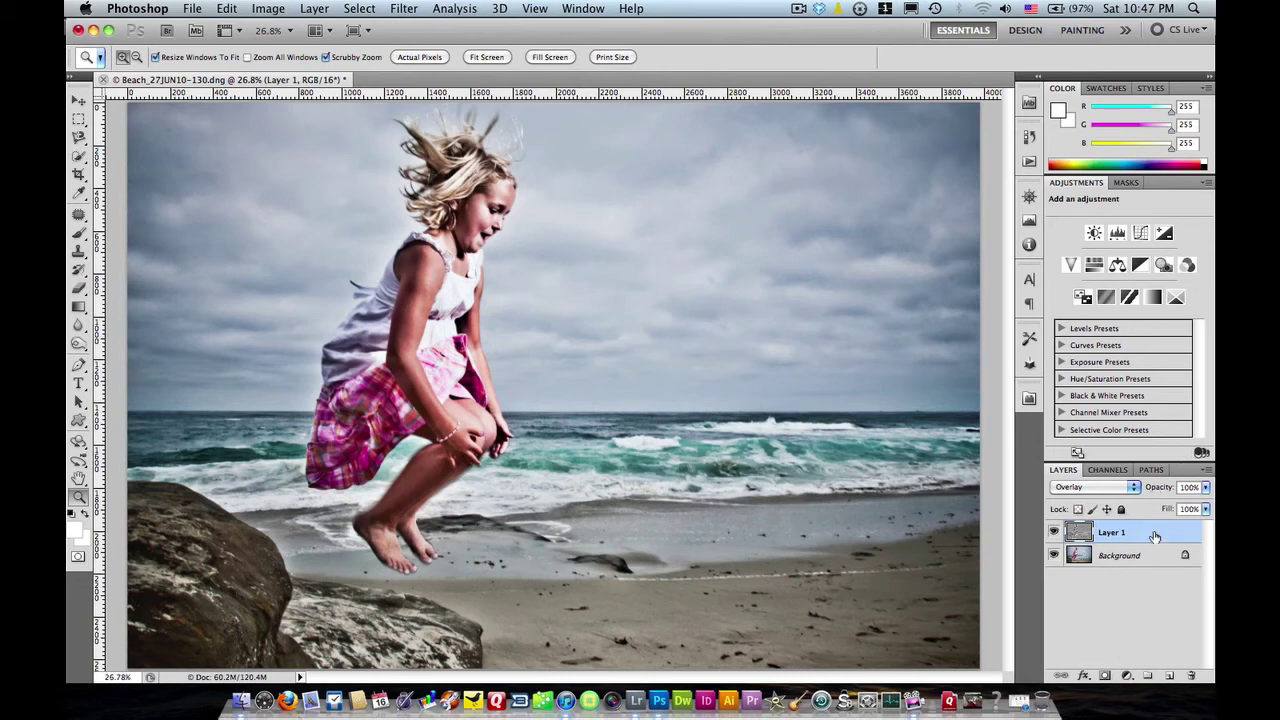
left_click_drag(1163, 489, 1107, 489)
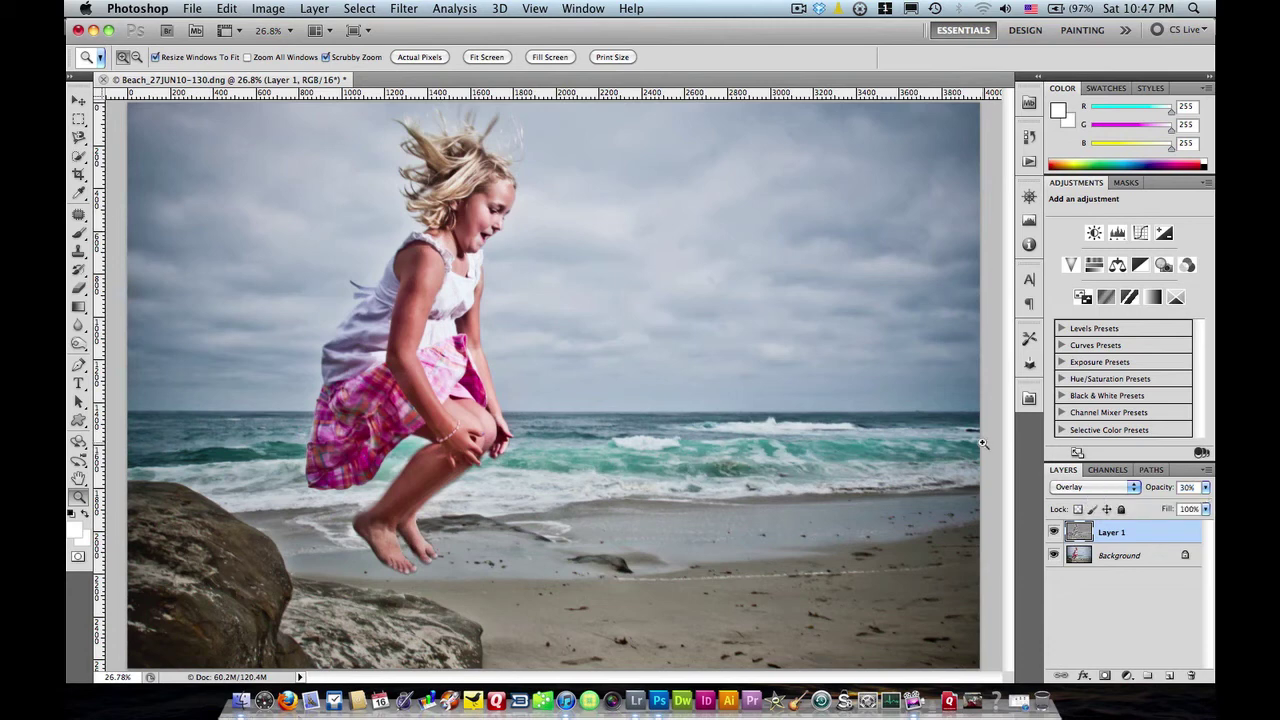
left_click(1054, 534)
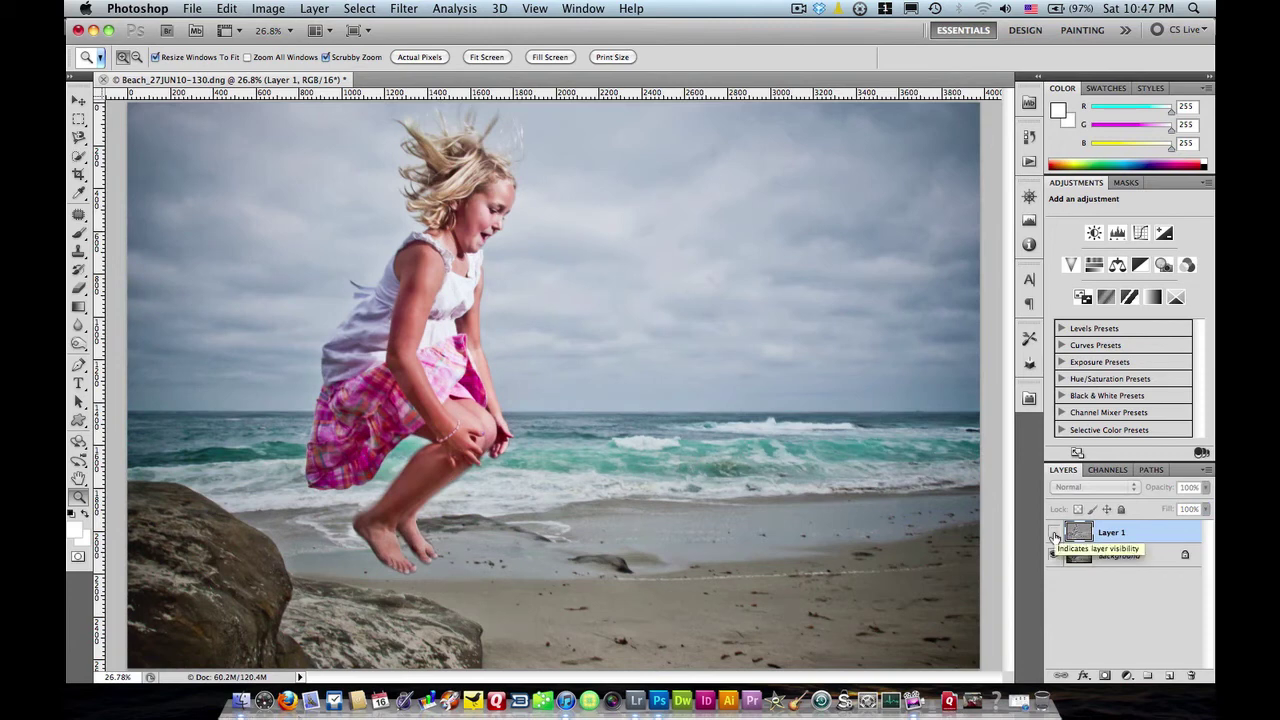
left_click(1054, 535)
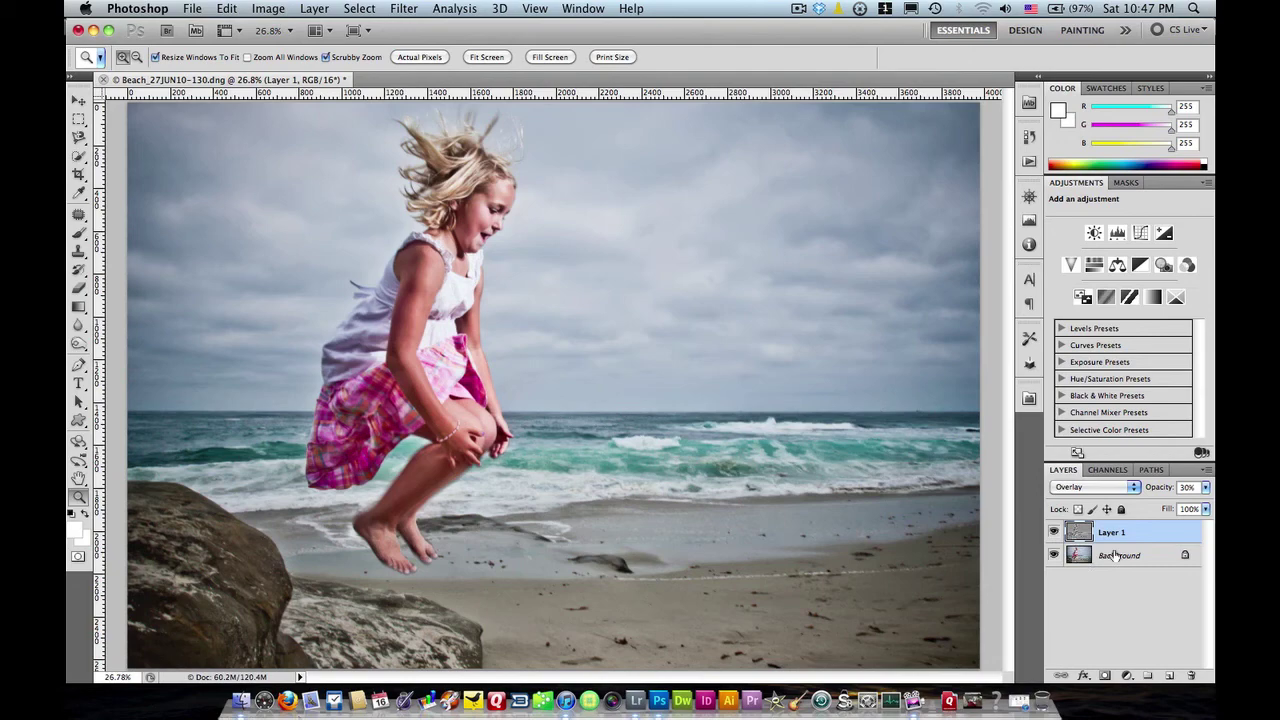
left_click(1207, 469)
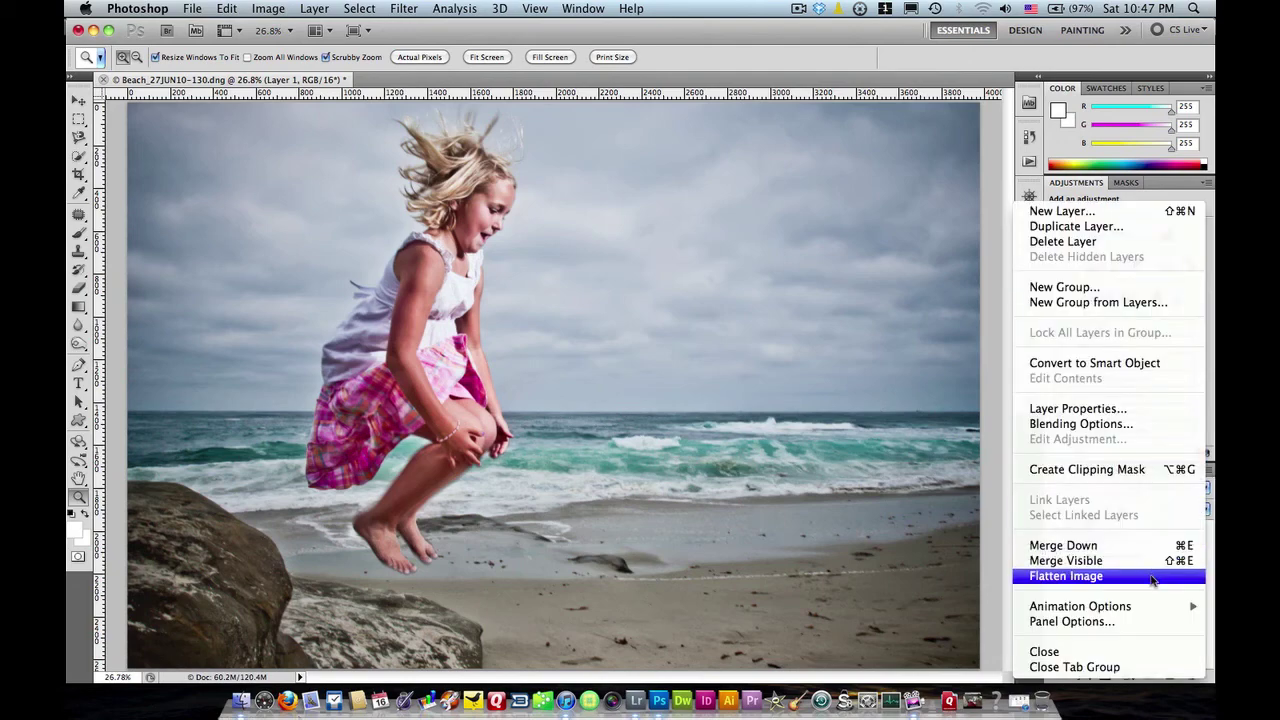
Flatten Image to a single Background layer and save as Beach_27JUN10-130-Edit.psd
left_click(1151, 578)
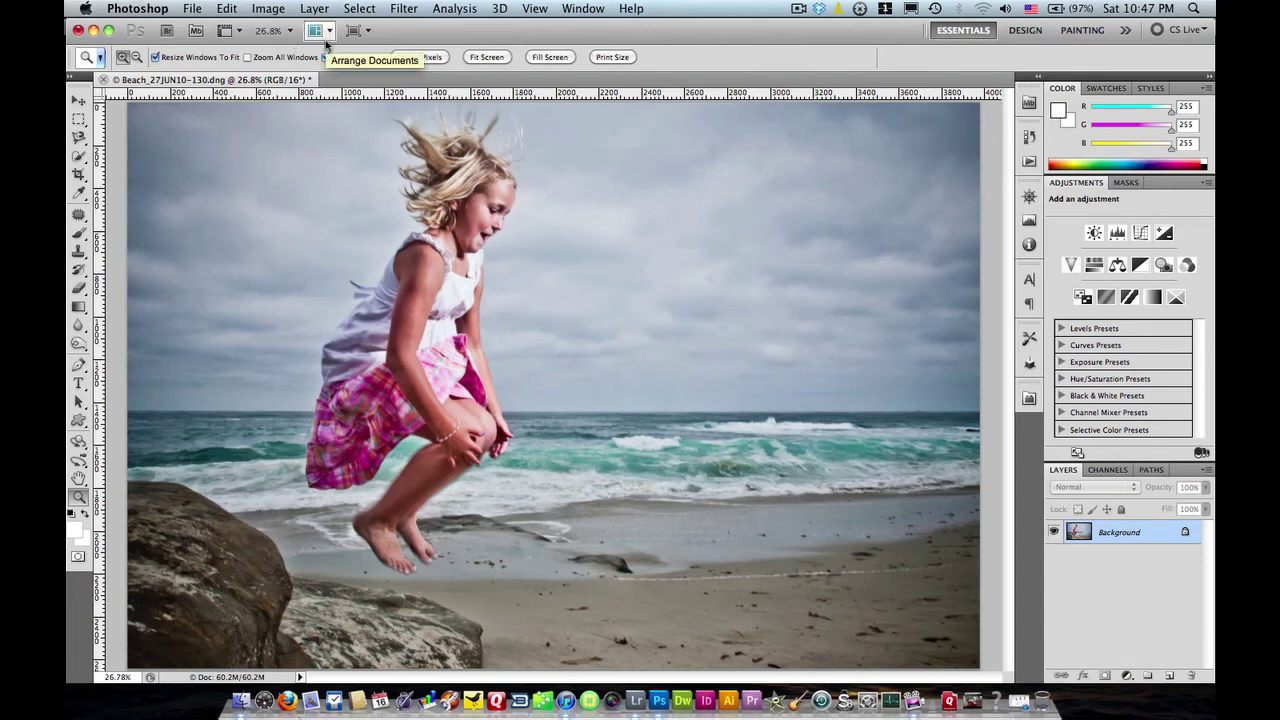
key("super+s")
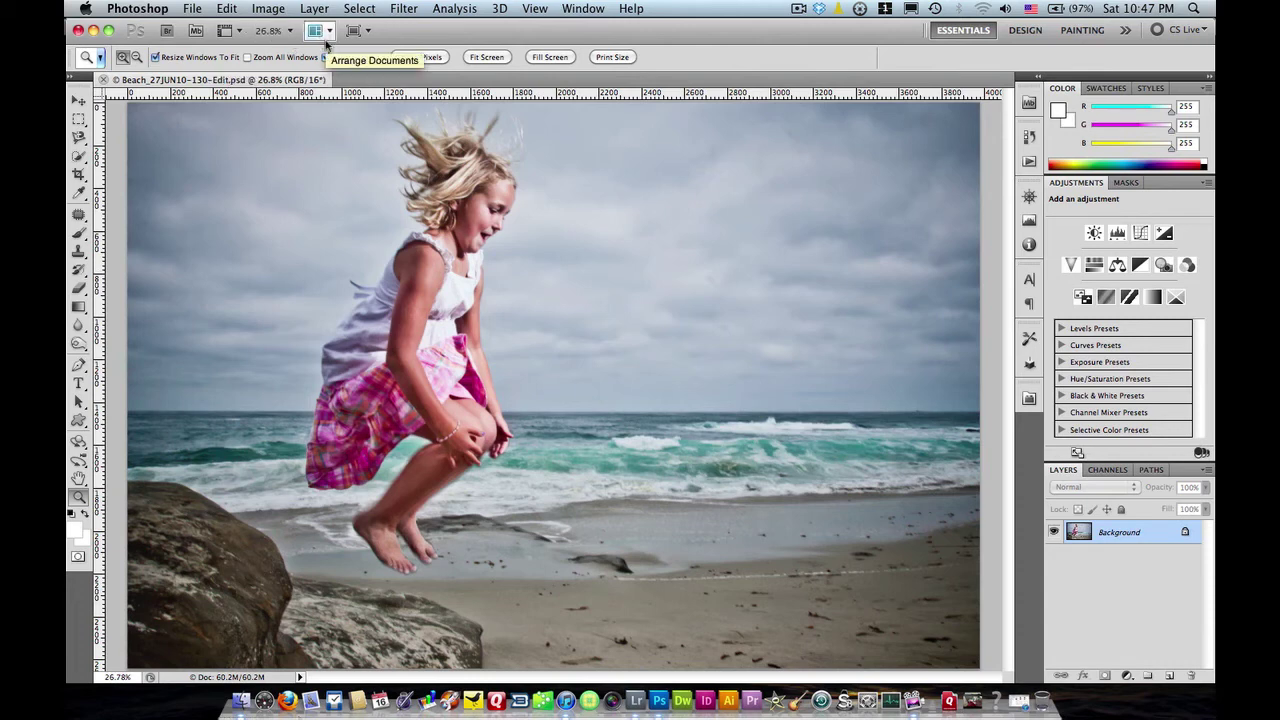
Switch back to Lightroom 3, select the returned Beach_27JUN10-130-Edit.psd, and show the Library grid
key("super+Tab")
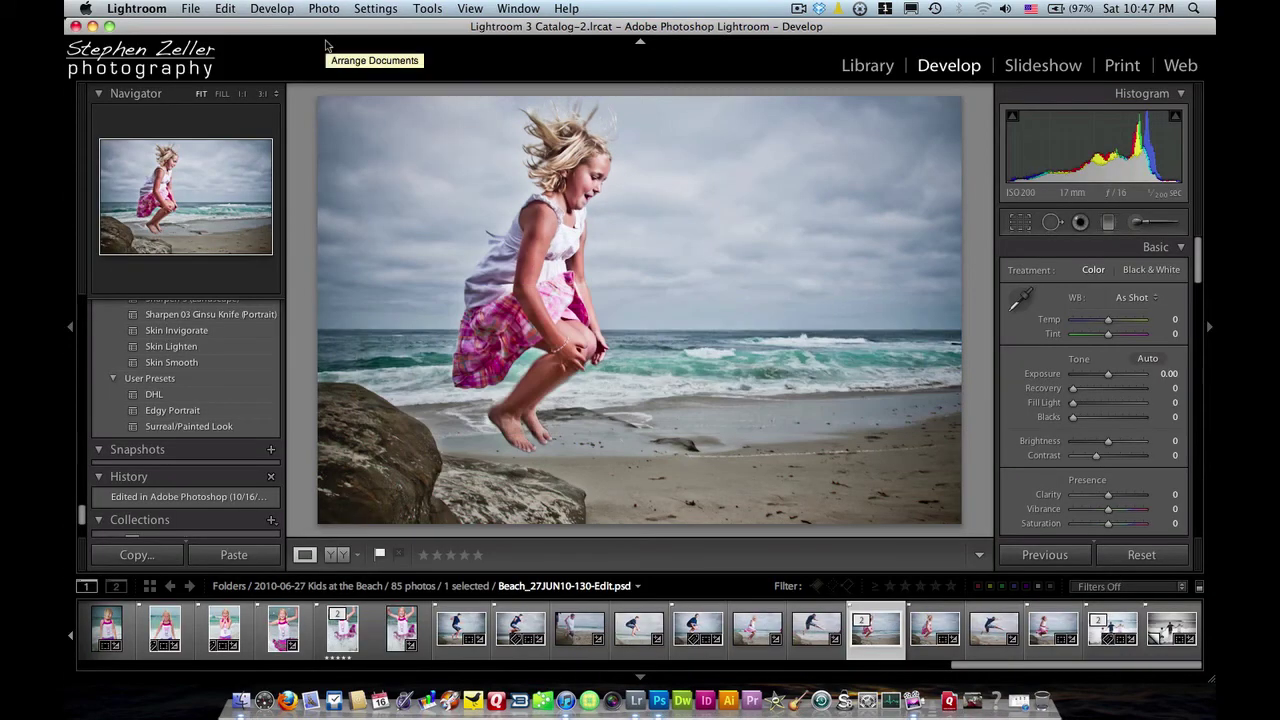
key("Left")
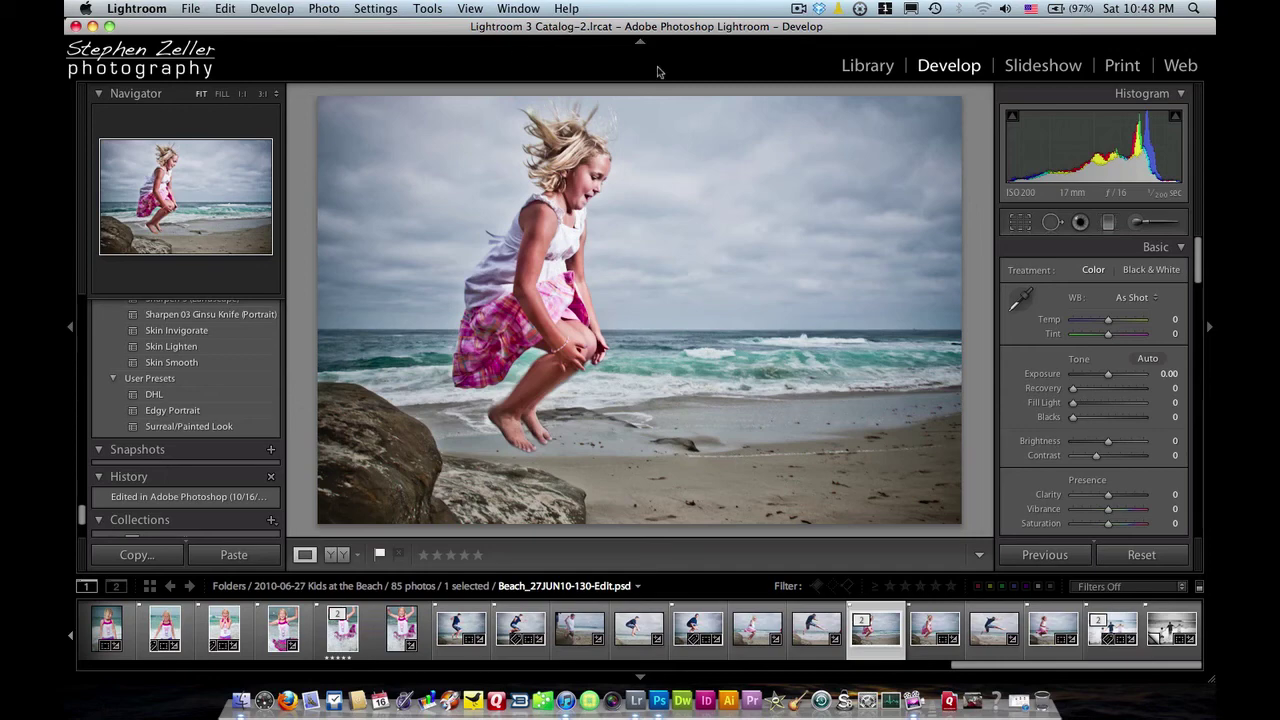
left_click(850, 68)
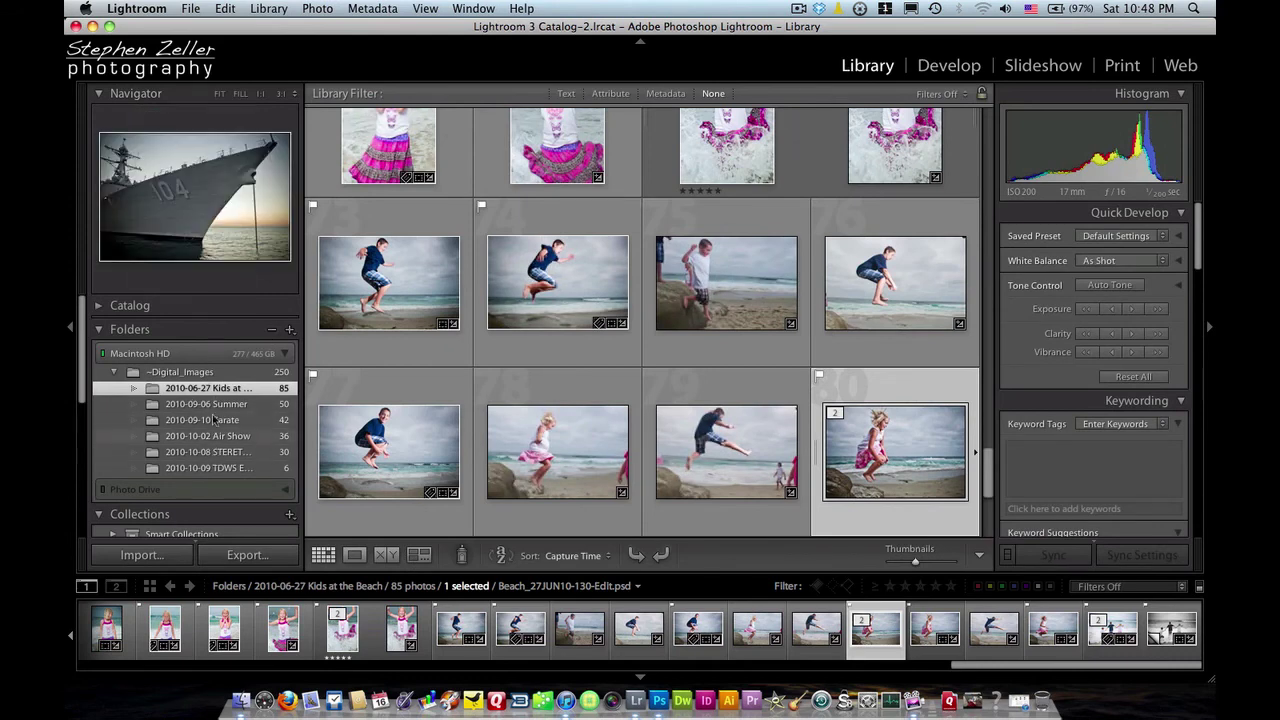
Scroll the left Folders/Collections panel down and back up to check the Kids at the Beach folder
scroll(212, 400, "down", 3)
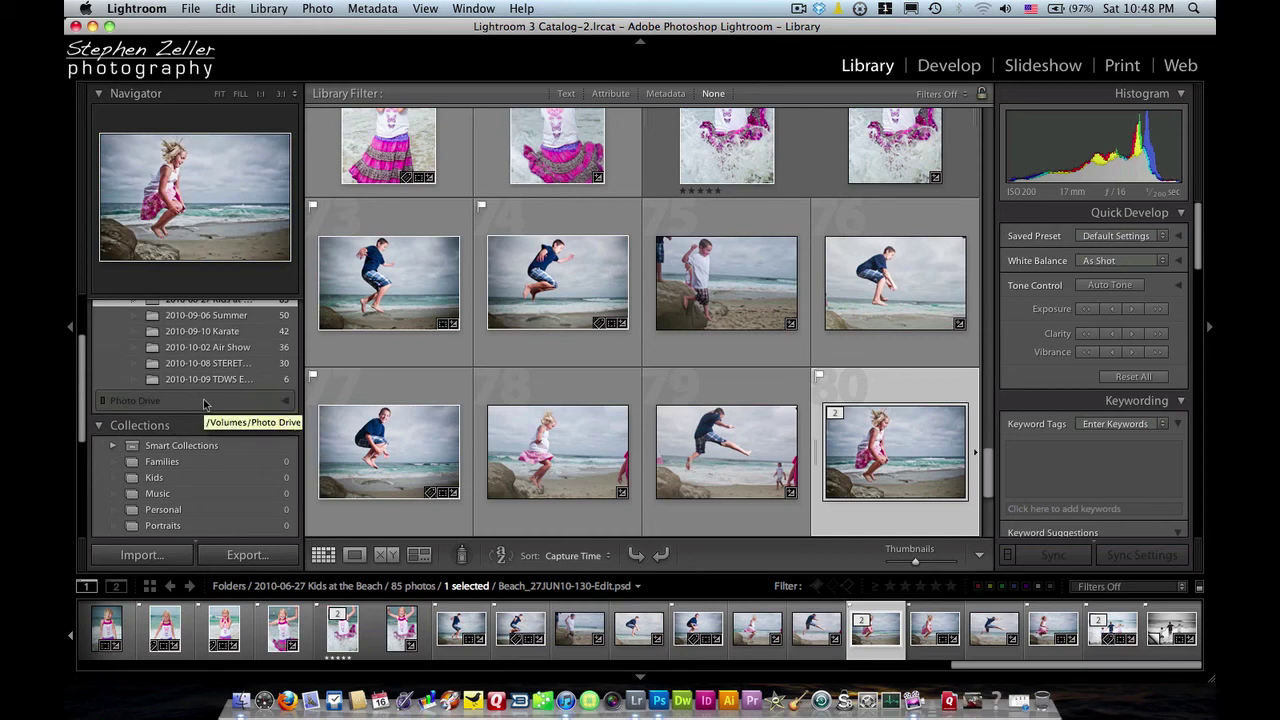
scroll(204, 403, "up", 3)
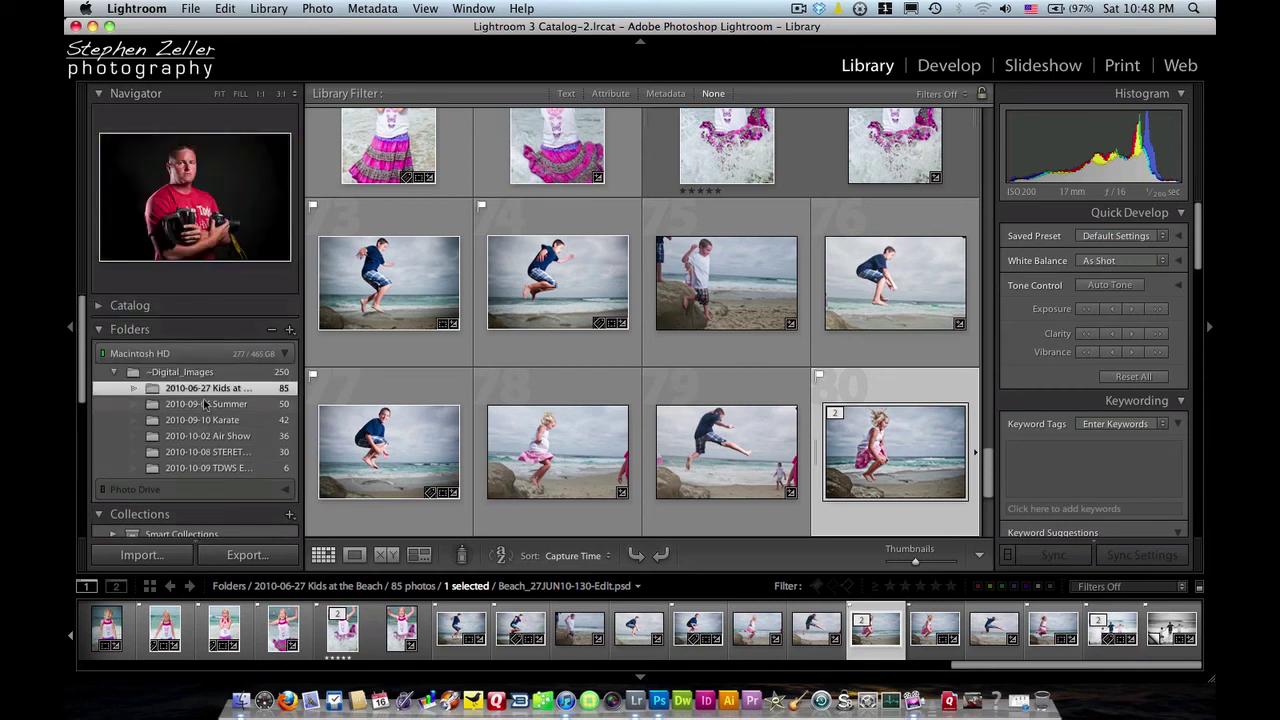